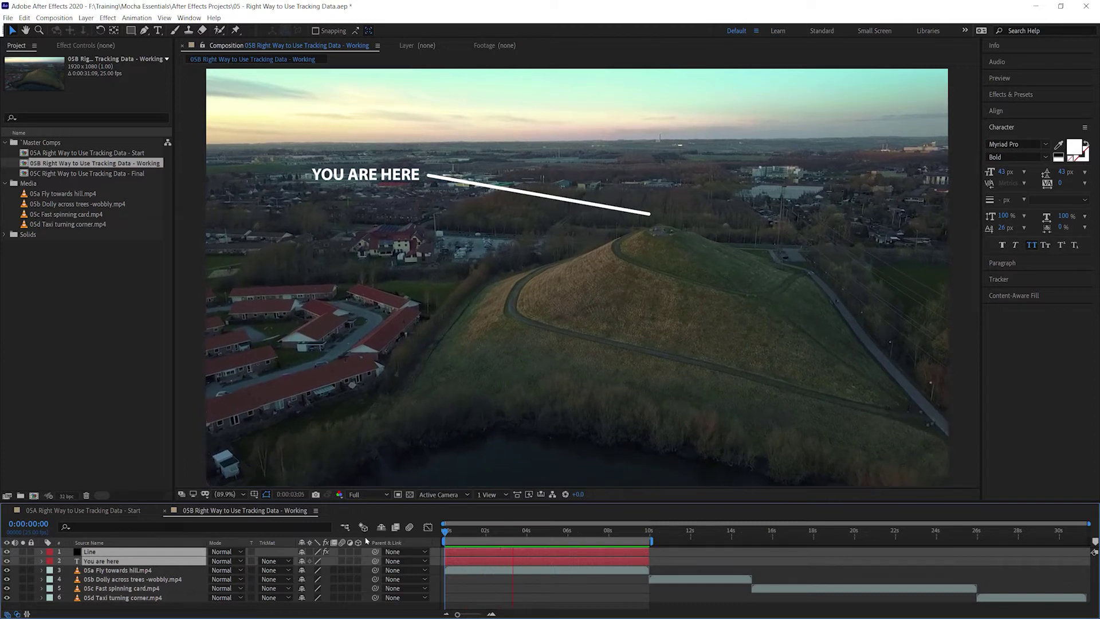
Stop the preview, scrub the footage, and launch Mocha Pro on the 05a Fly towards hill layer
key(space)
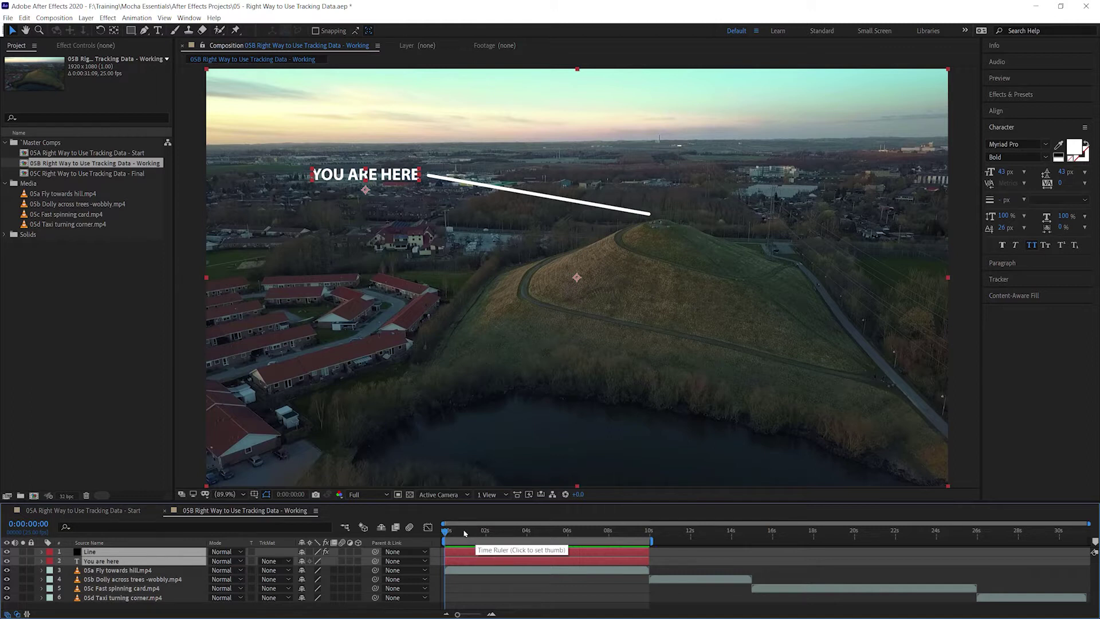
drag(464, 533, 485, 531)
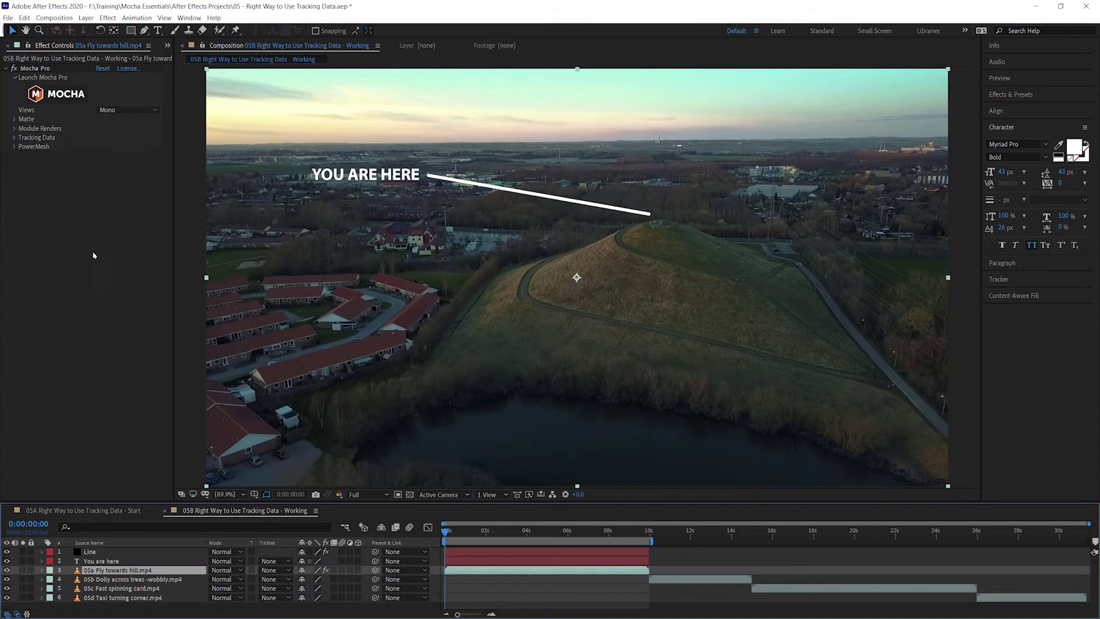
click(55, 98)
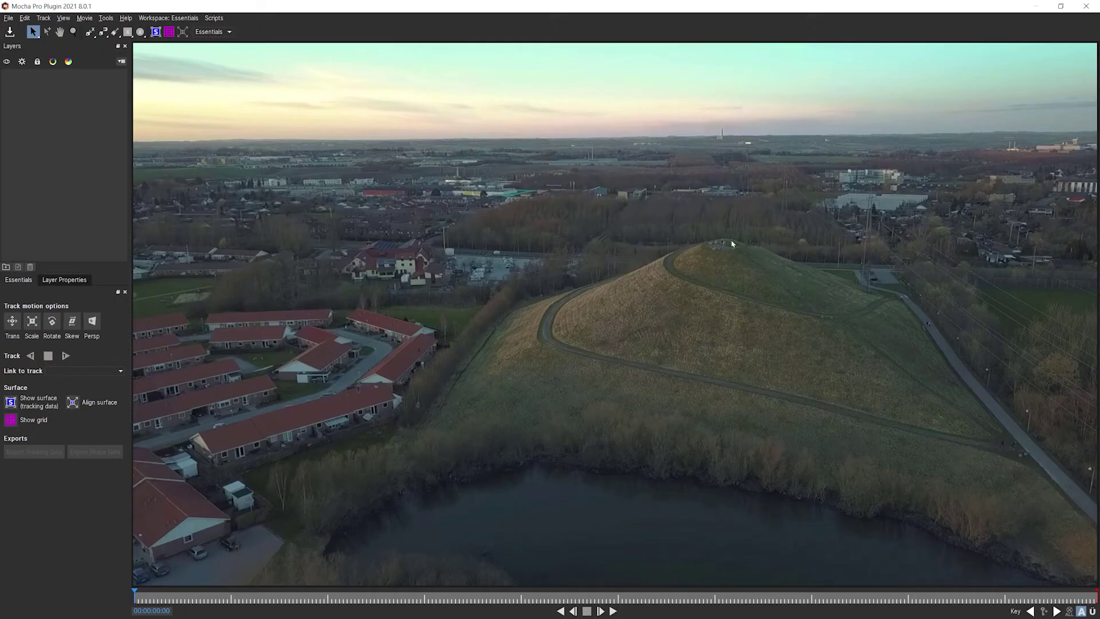
Draw an ellipse around the hilltop and turn Skew off
click(140, 33)
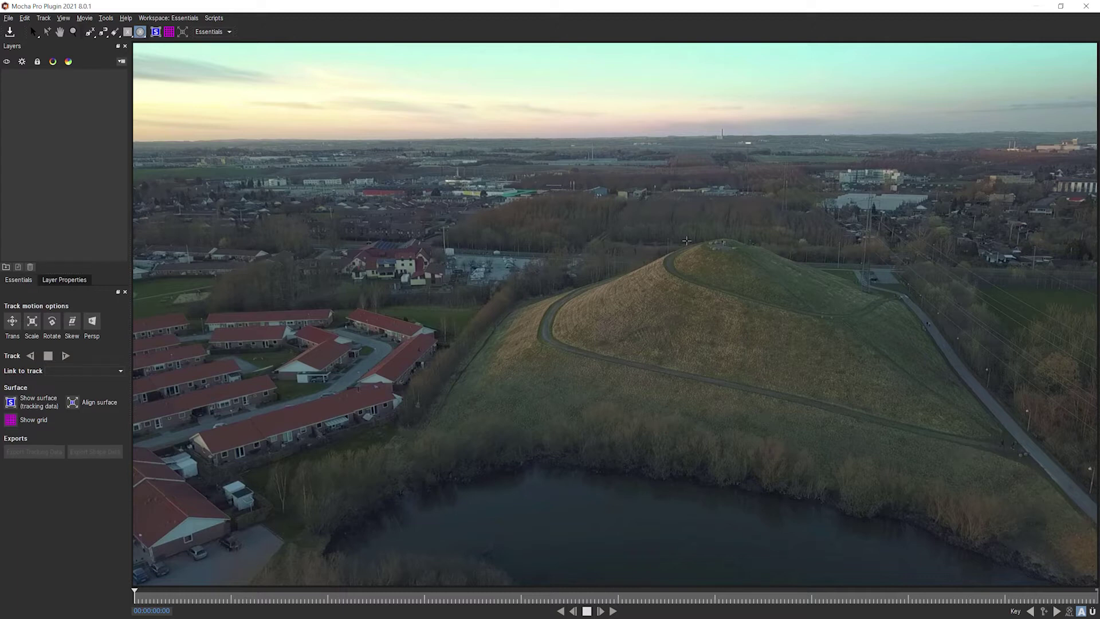
mouse_move(683, 226)
mouse_down()
mouse_move(766, 295)
mouse_move(725, 293)
mouse_up()
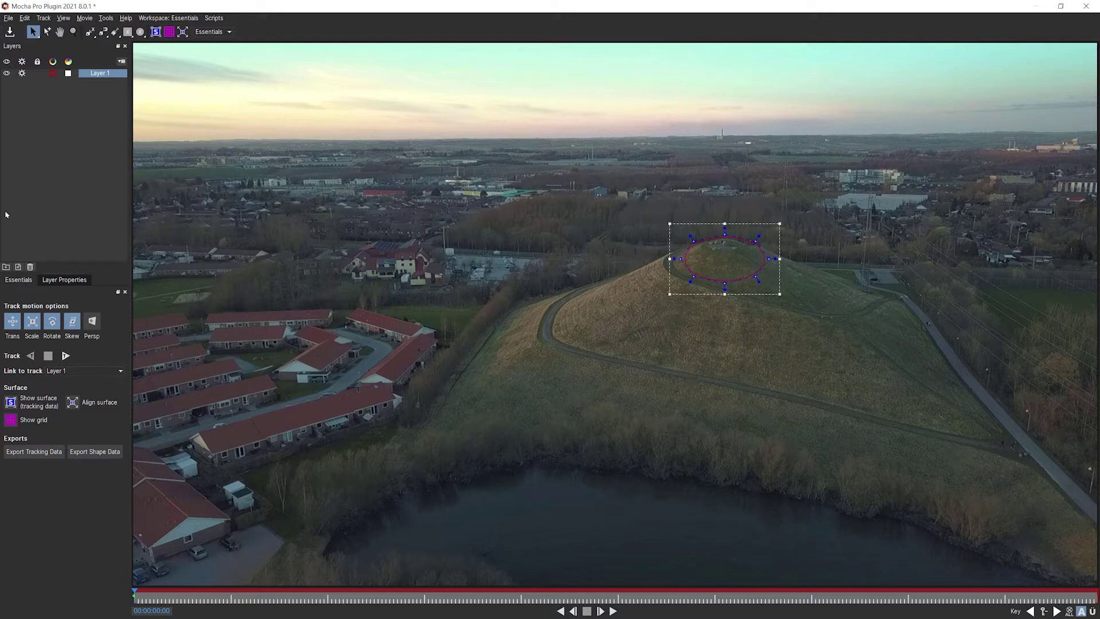
click(72, 321)
Rename the shape layer to 'Hilltop track'
double_click(101, 74)
text(Hilltop t)
text(rack)
key(Return)
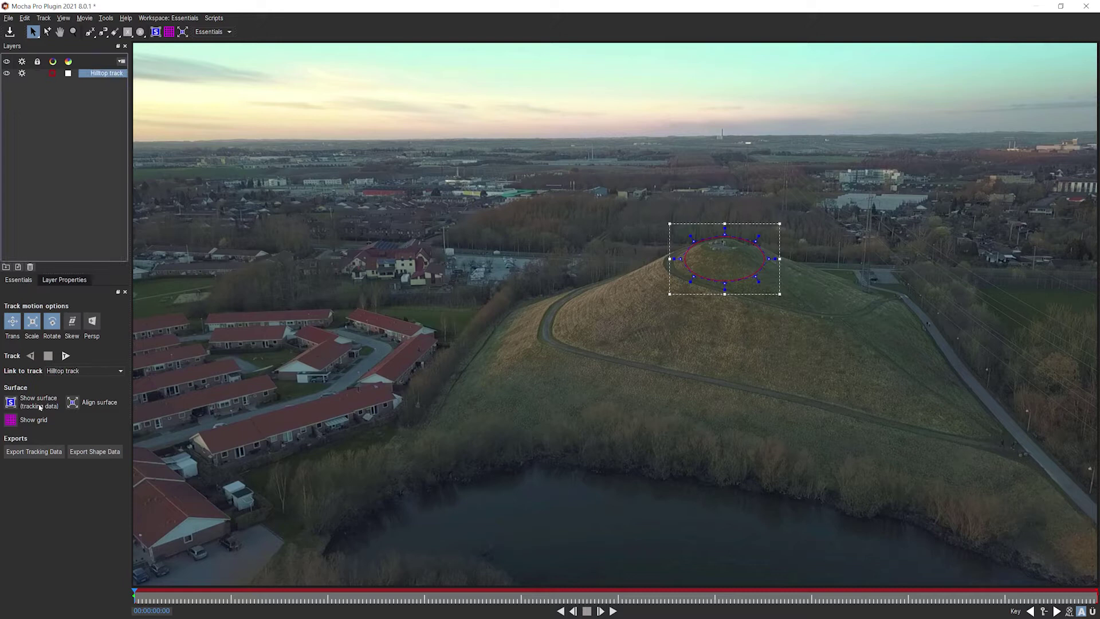
Track the hilltop forward and drag the surface rectangle onto the hilltop ellipse
click(67, 355)
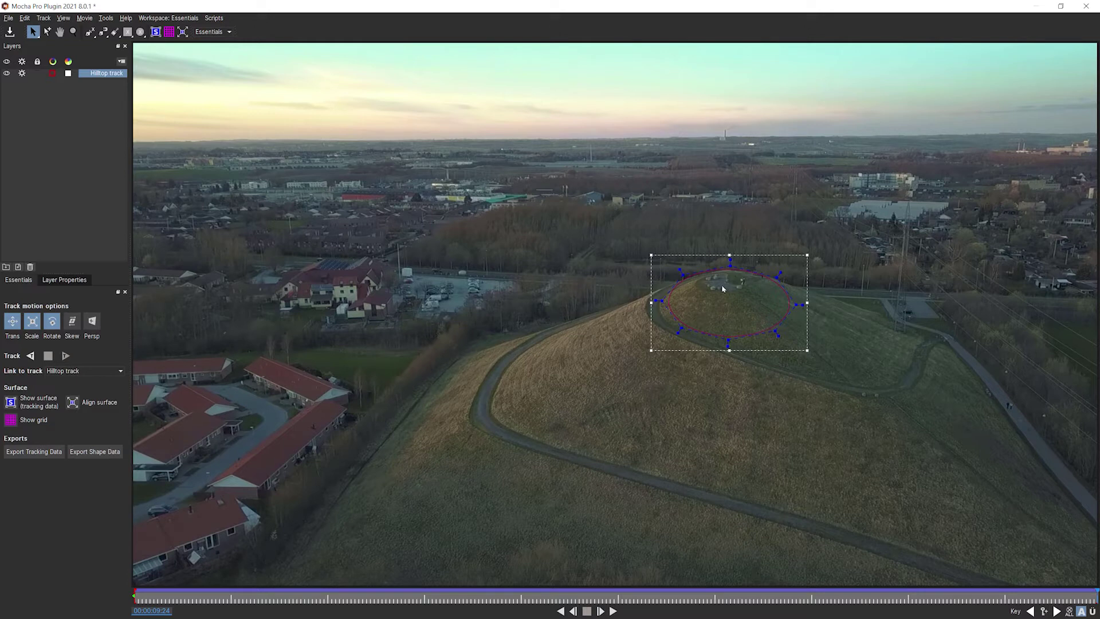
click(156, 32)
drag(729, 304, 627, 107)
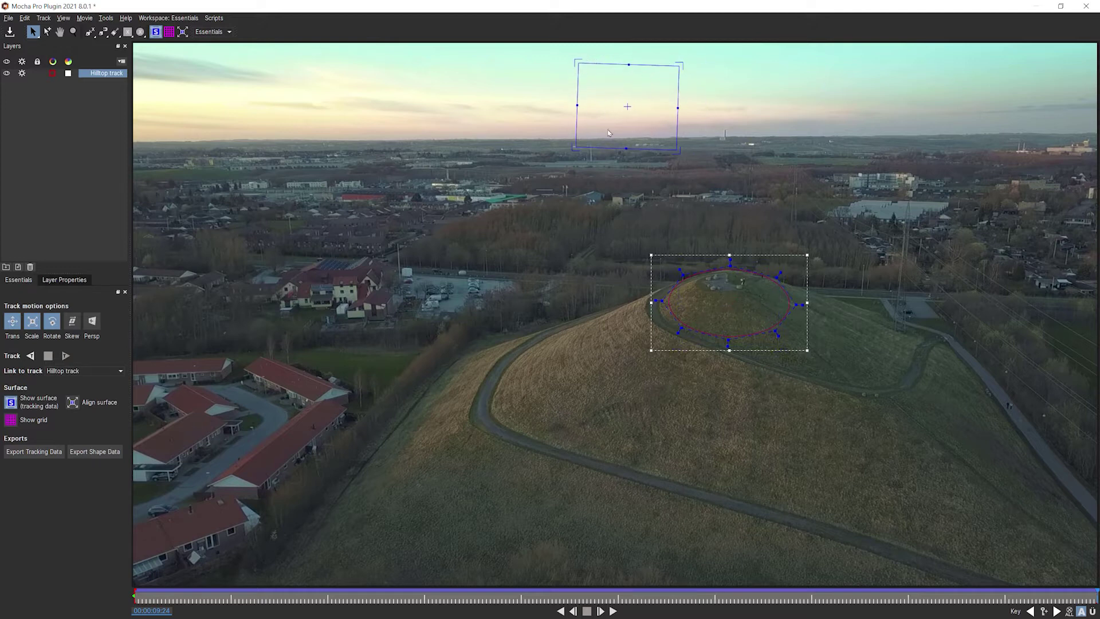
drag(627, 106, 620, 110)
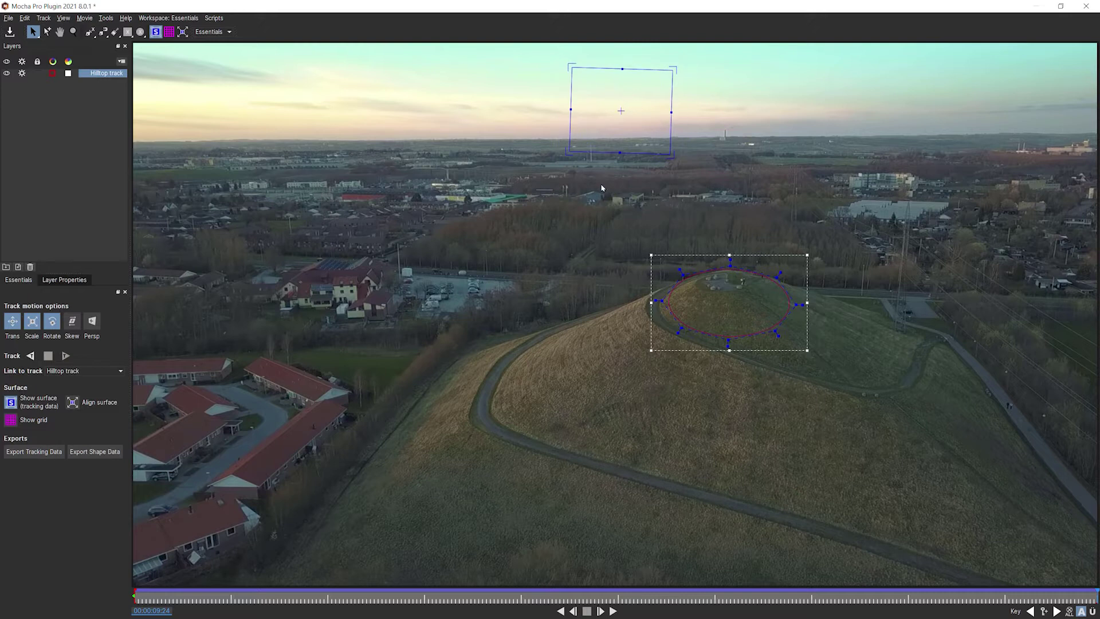
drag(635, 129, 633, 121)
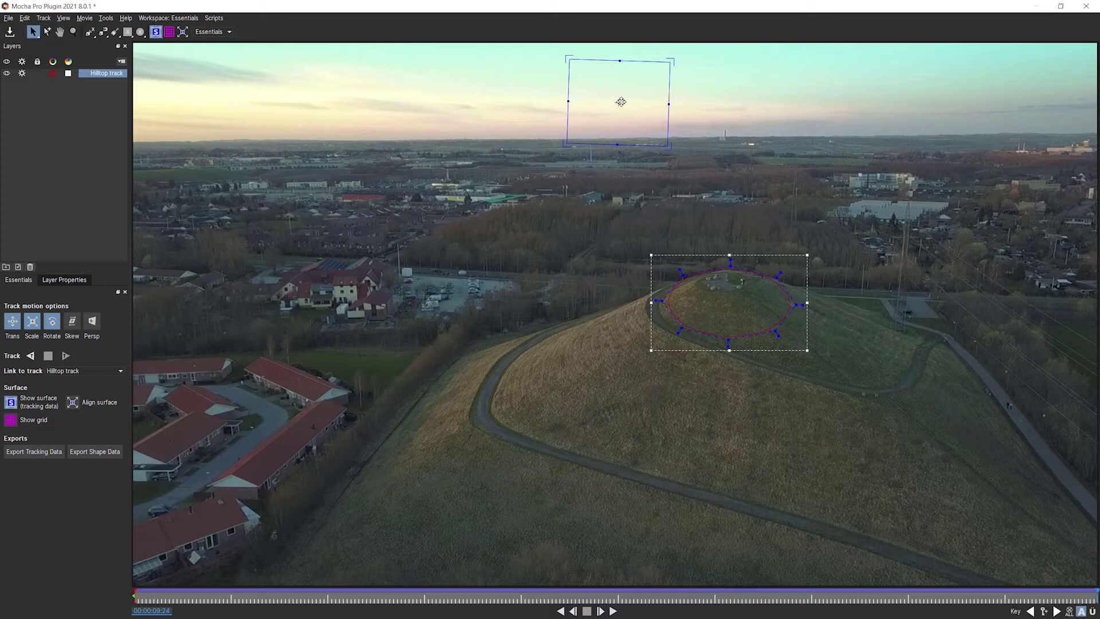
mouse_move(619, 102)
mouse_down()
mouse_move(770, 306)
mouse_move(727, 293)
mouse_up()
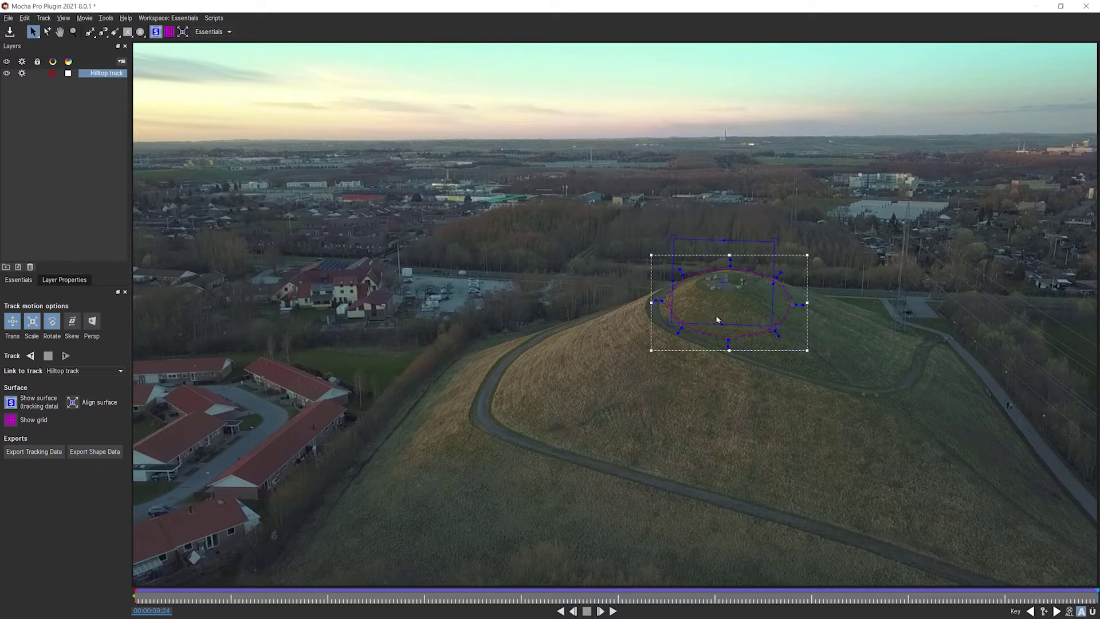
drag(724, 280, 727, 279)
Play and stop the clip to verify the surface follows the hilltop
click(611, 610)
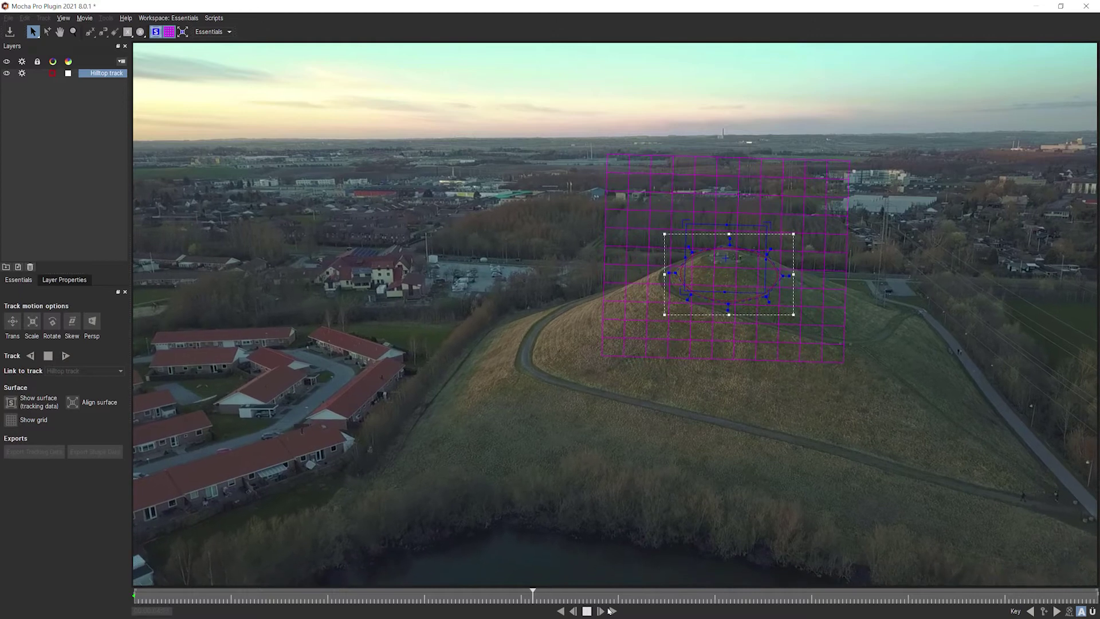
click(586, 611)
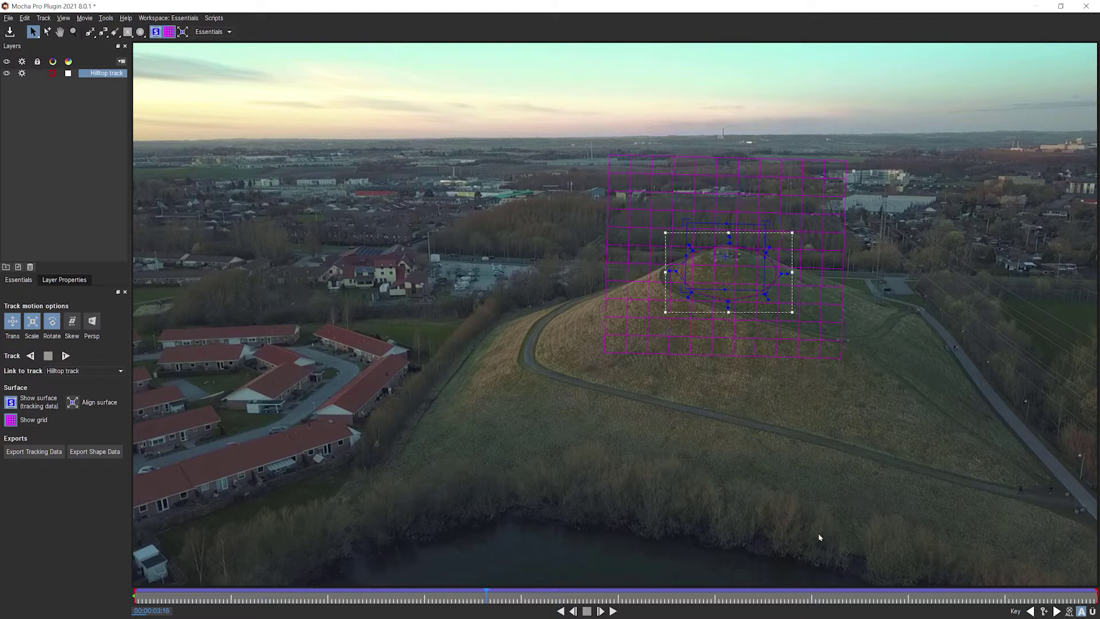
Set the Hilltop track export format to After Effects Transform Data
click(44, 452)
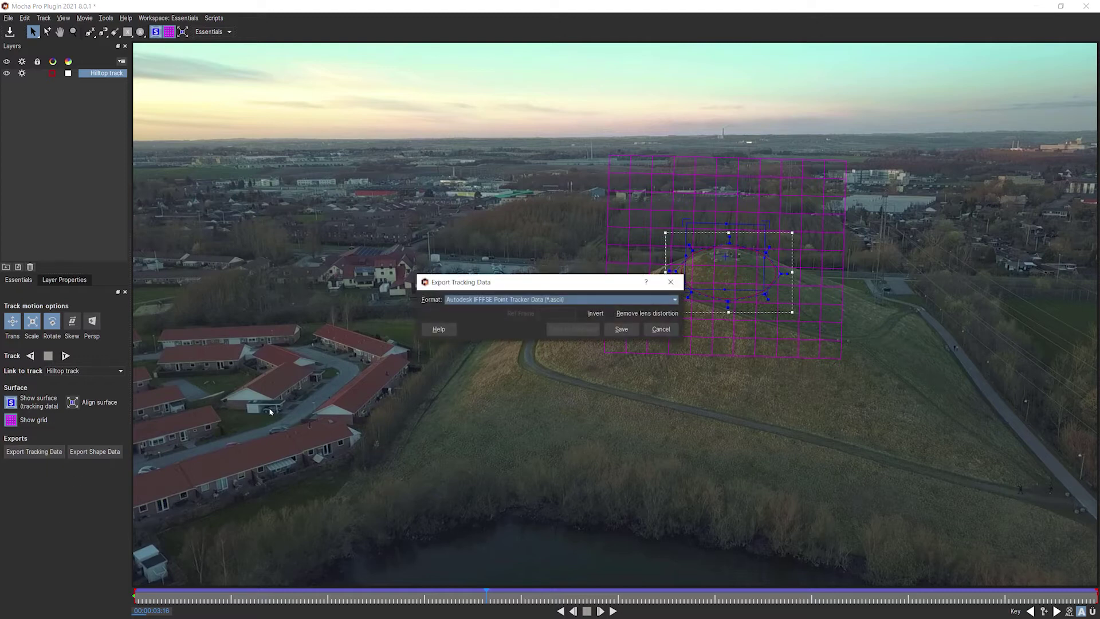
click(529, 299)
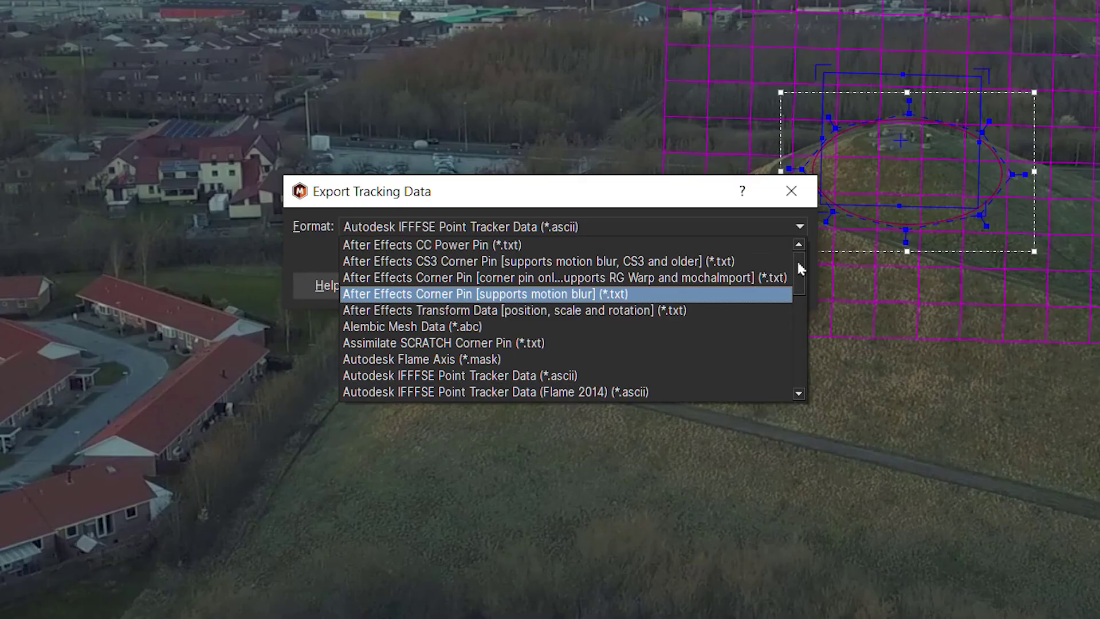
drag(674, 319, 676, 333)
drag(801, 292, 783, 258)
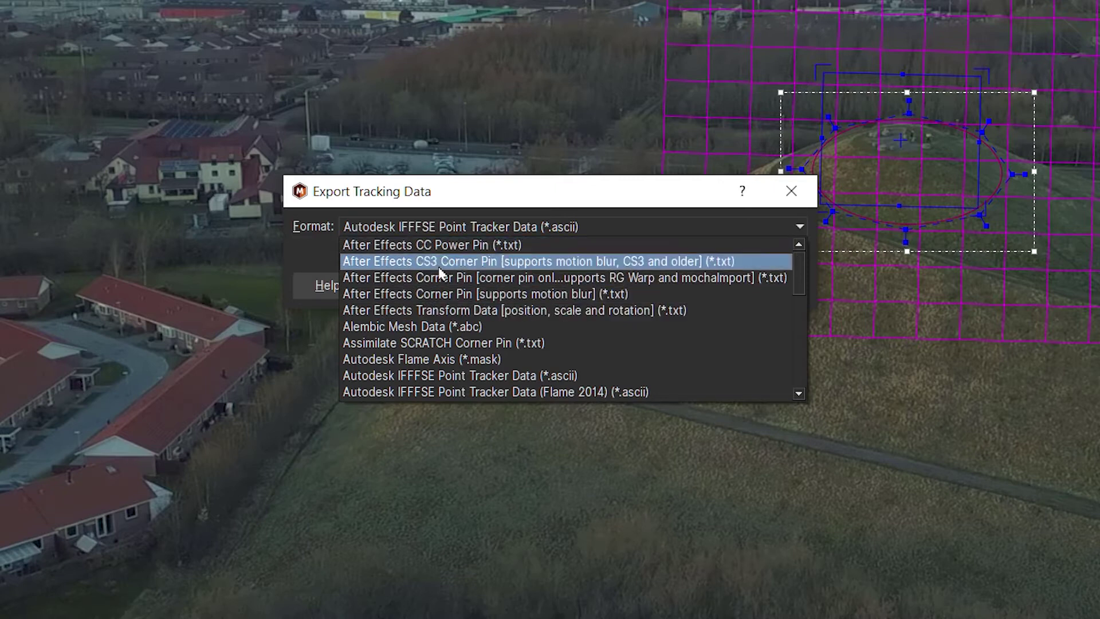
click(464, 310)
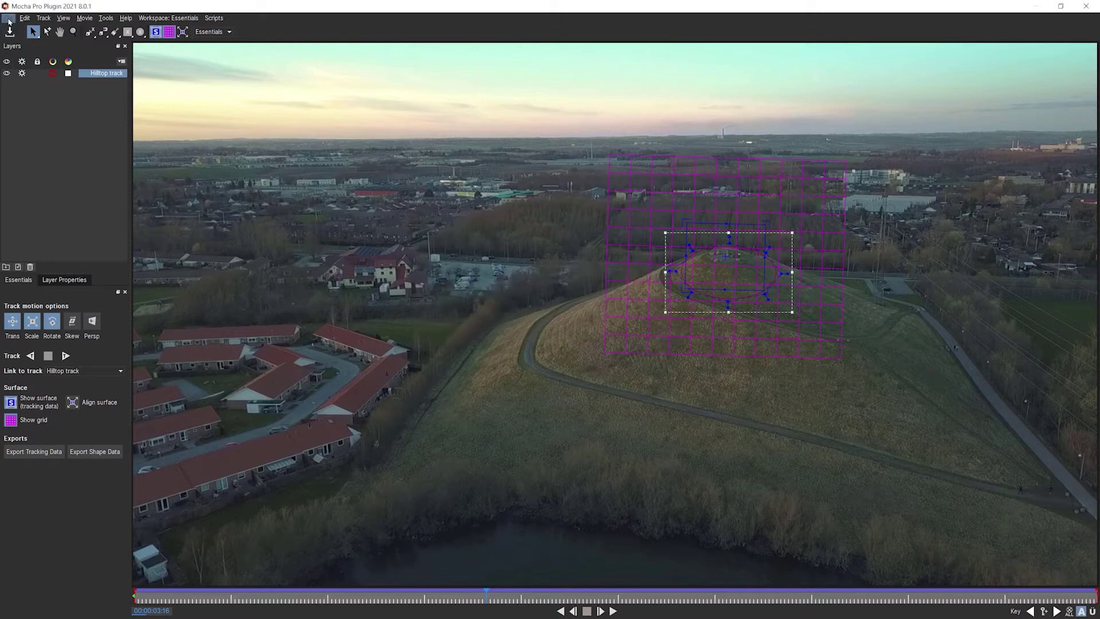
Exit Mocha, expand the Mocha Pro Tracking Data section, and play the footage
click(9, 18)
click(35, 196)
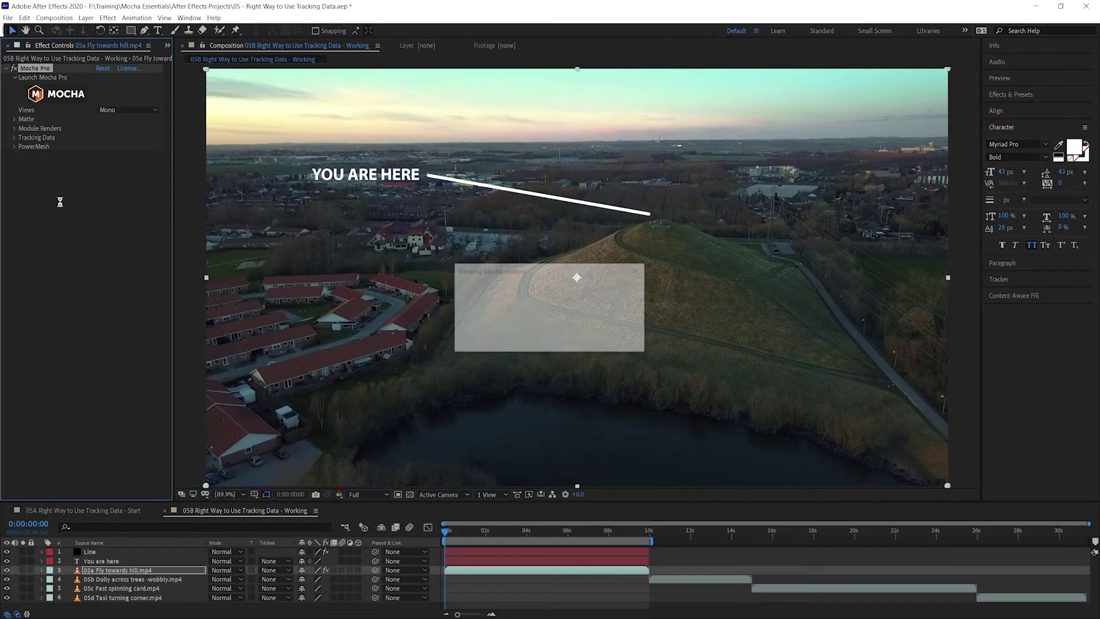
click(14, 138)
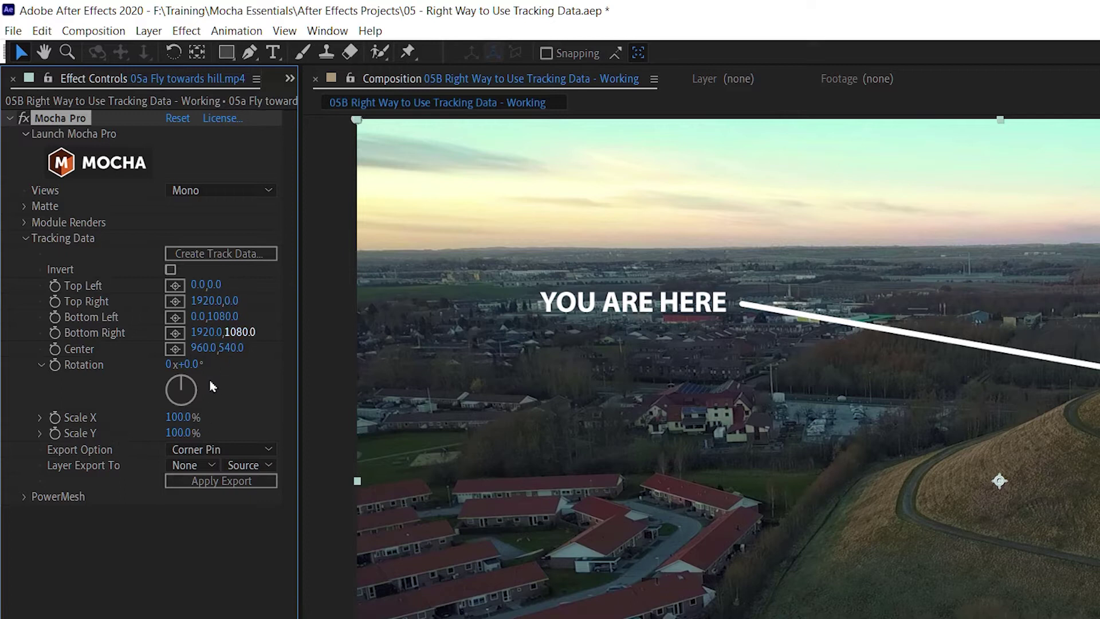
key(space)
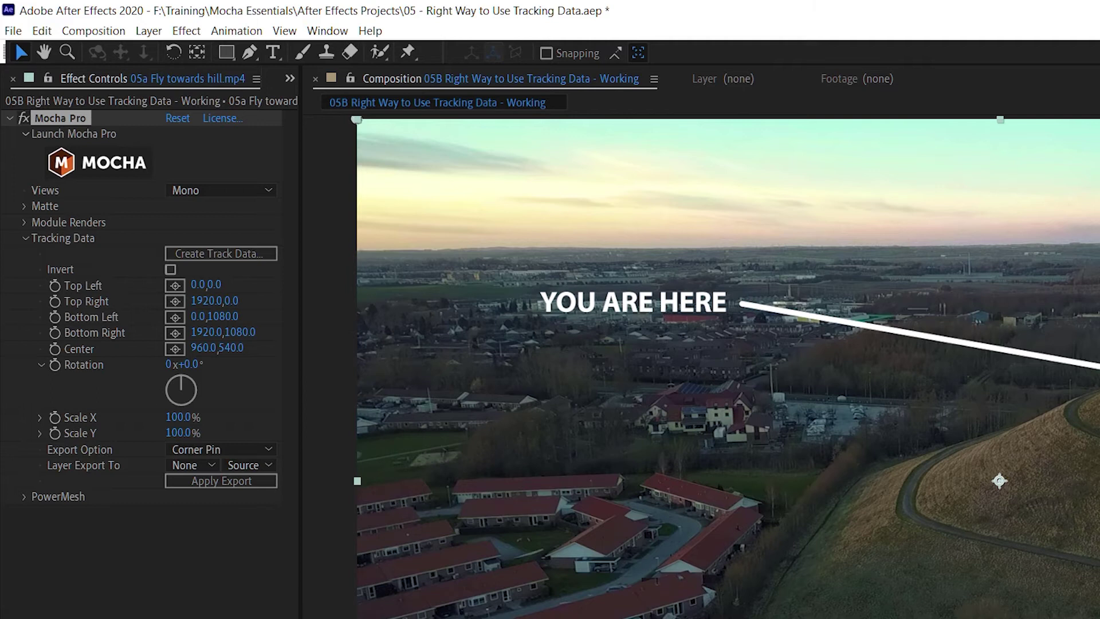
Create track data from the Hilltop track layer, then play and return to the start
click(263, 254)
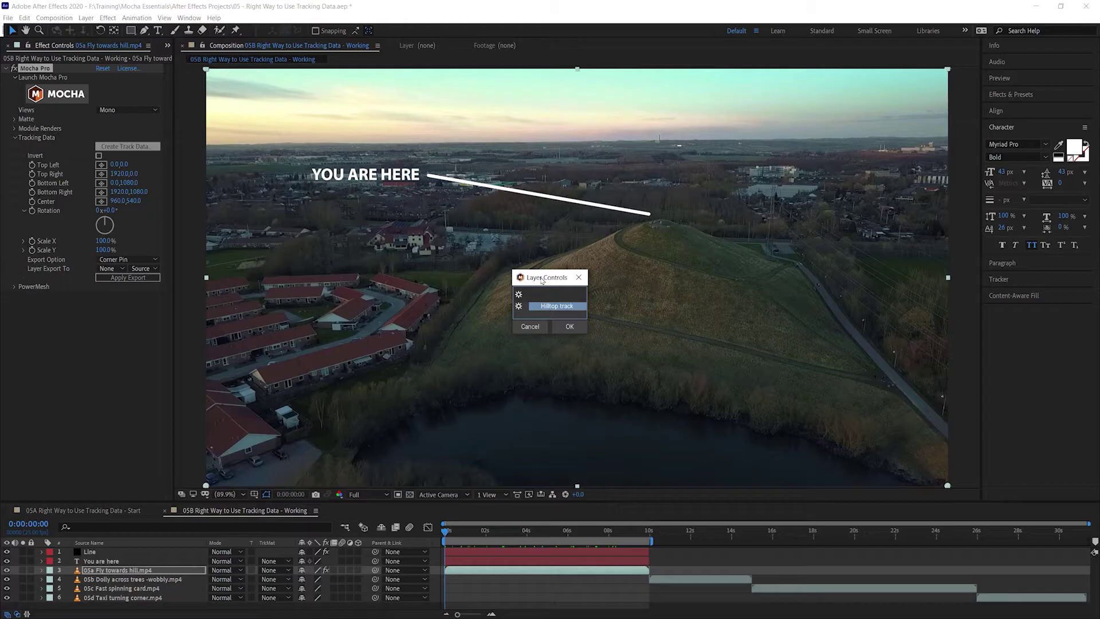
drag(542, 276, 205, 150)
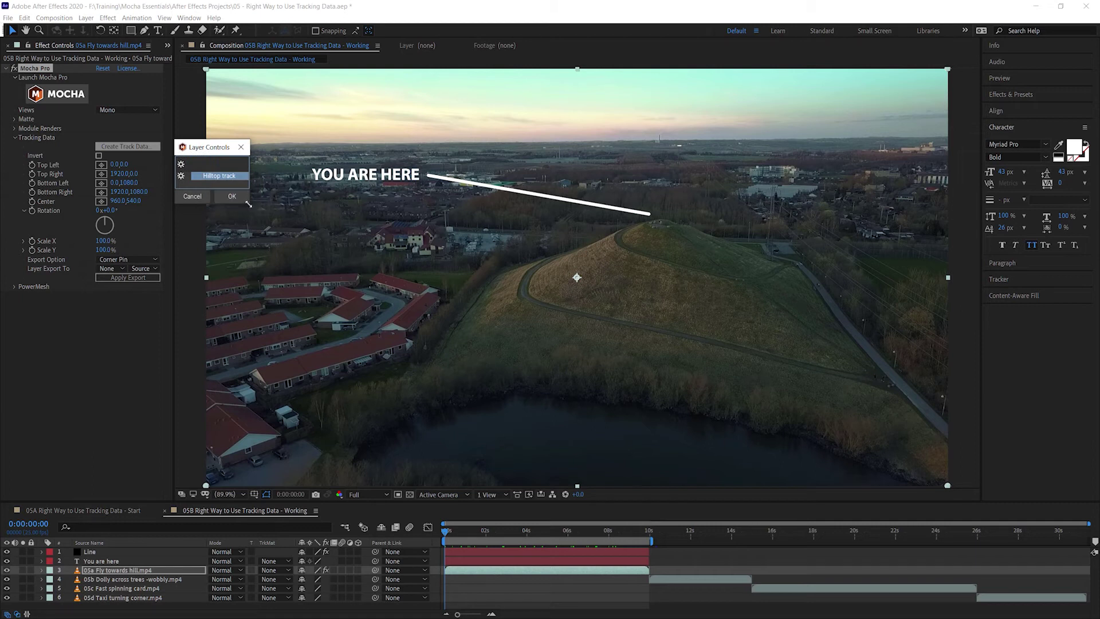
drag(250, 204, 292, 316)
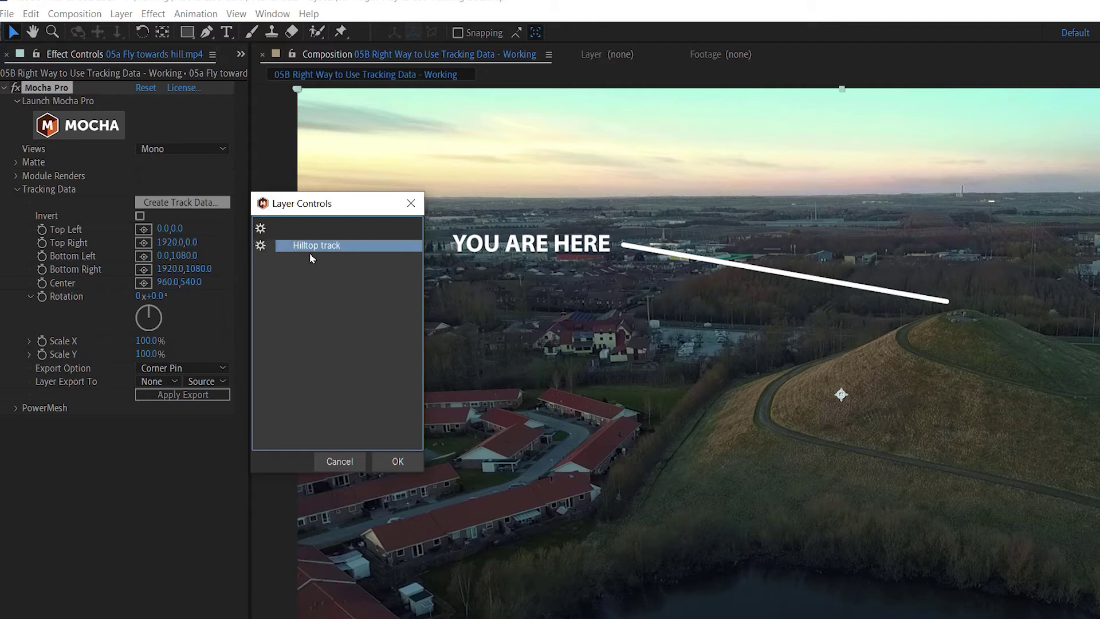
click(403, 460)
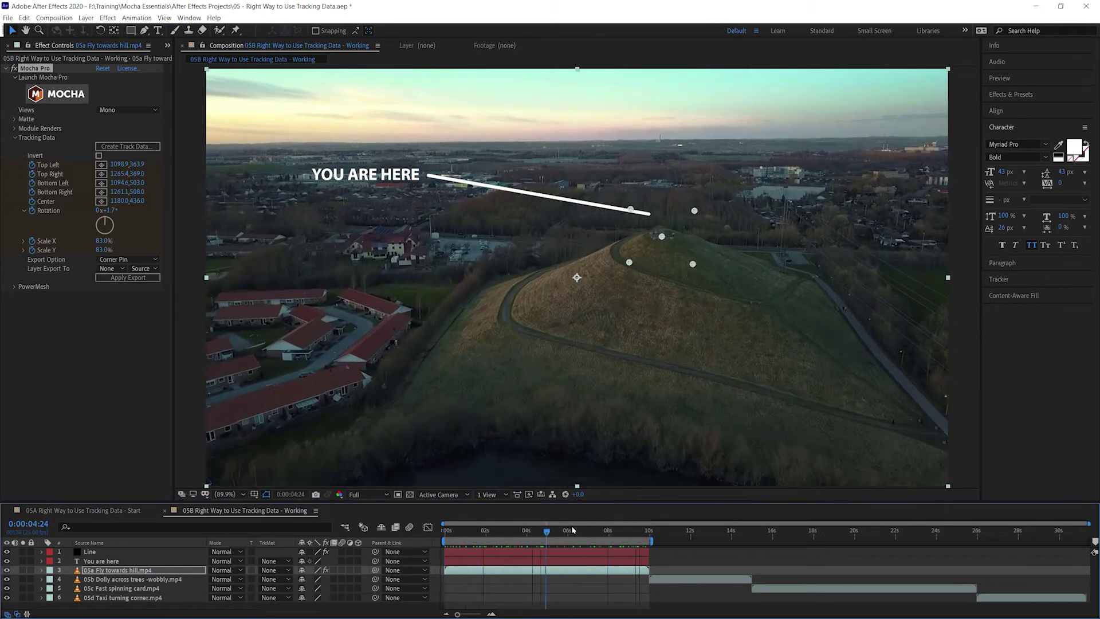
key(space)
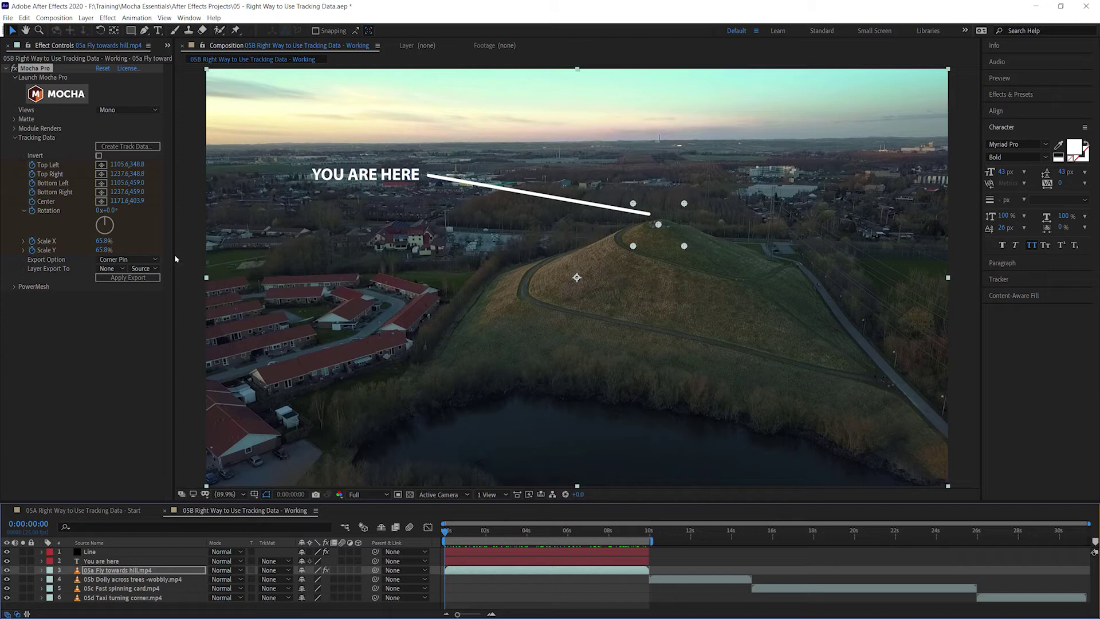
Apply the hilltop Transform export to the 'You are here' layer's Source
click(158, 263)
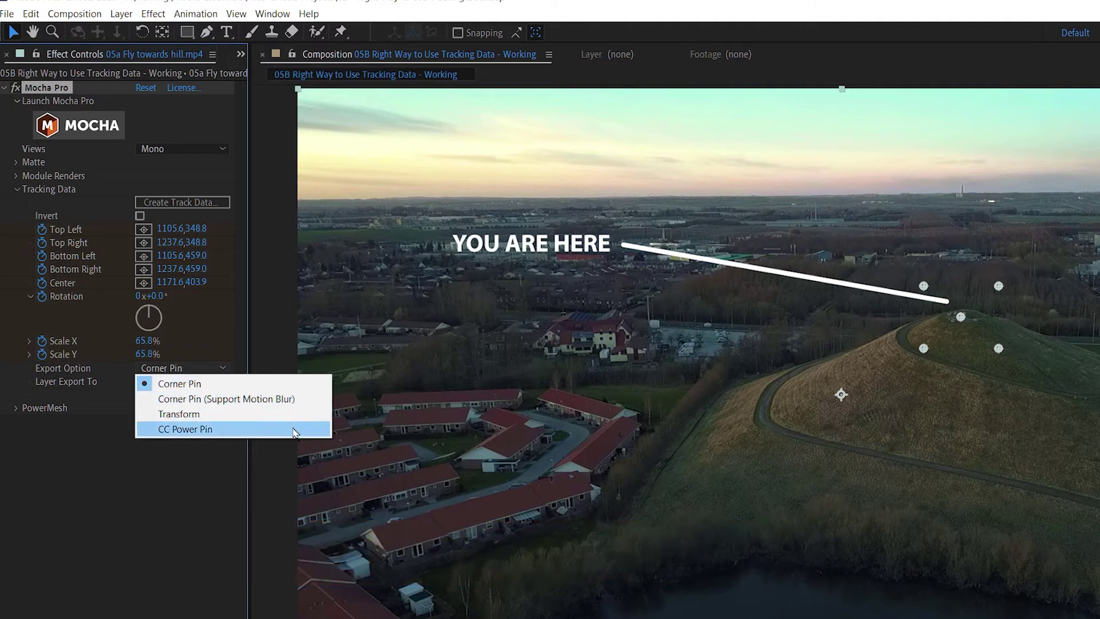
click(230, 415)
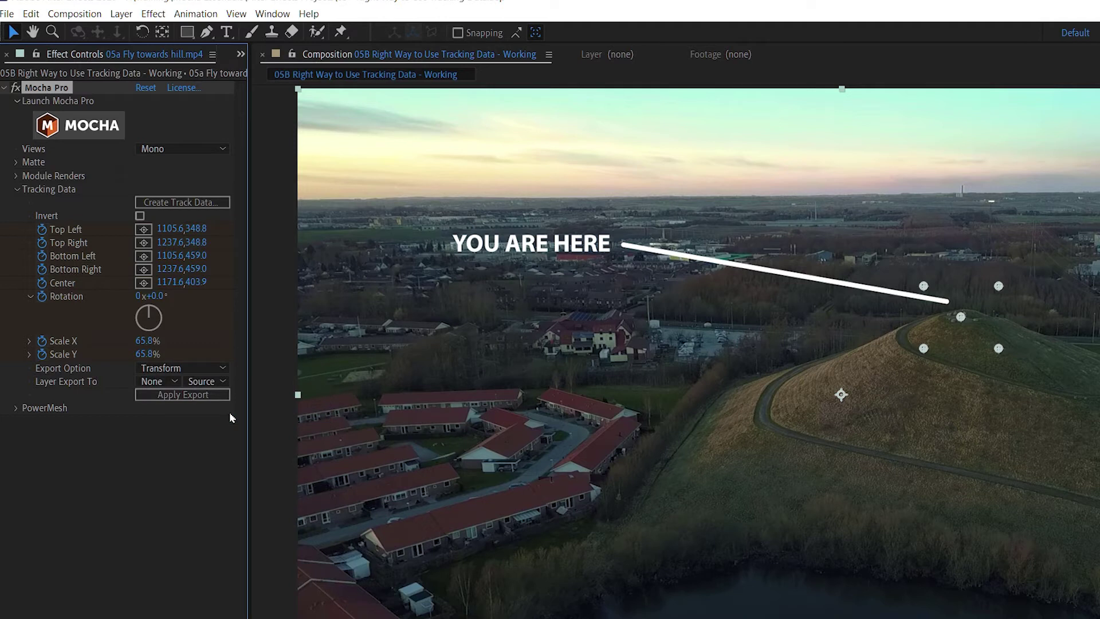
click(174, 381)
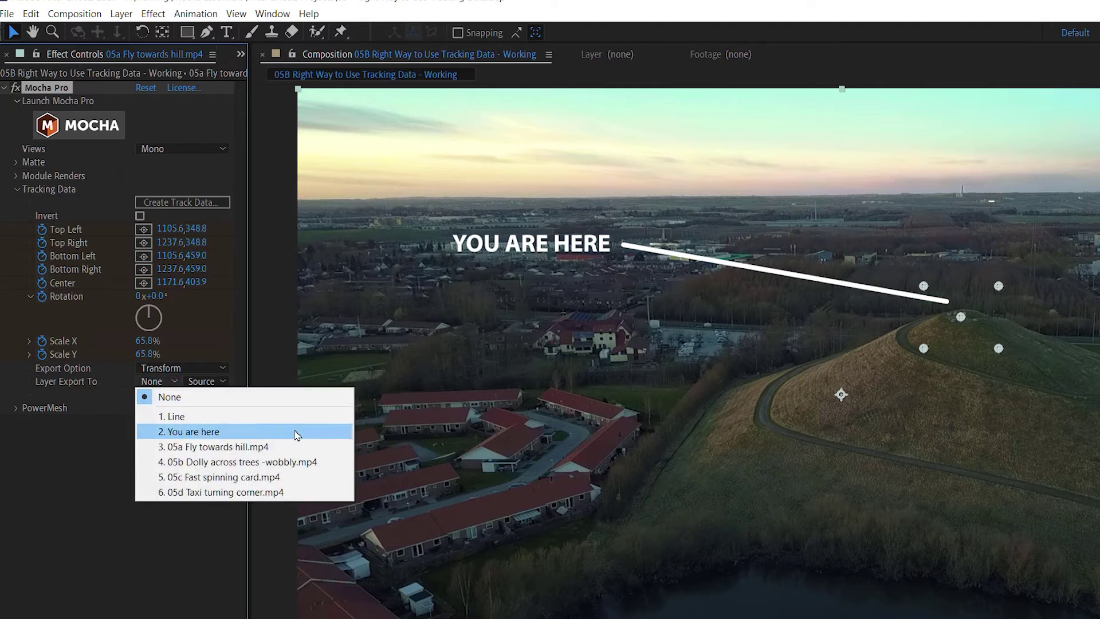
click(252, 437)
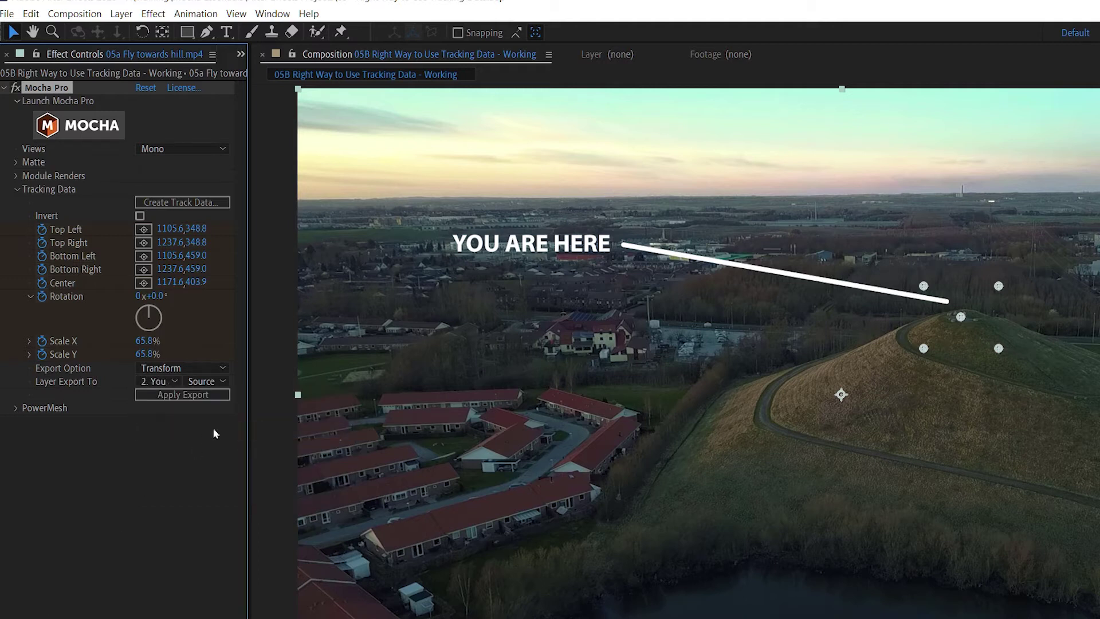
click(223, 381)
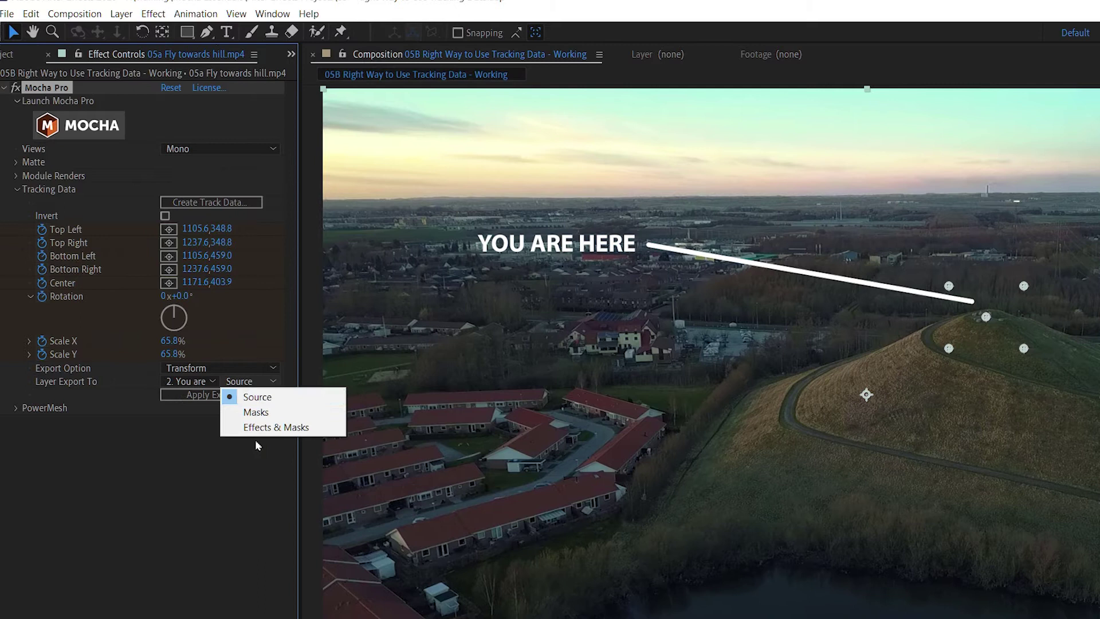
click(279, 400)
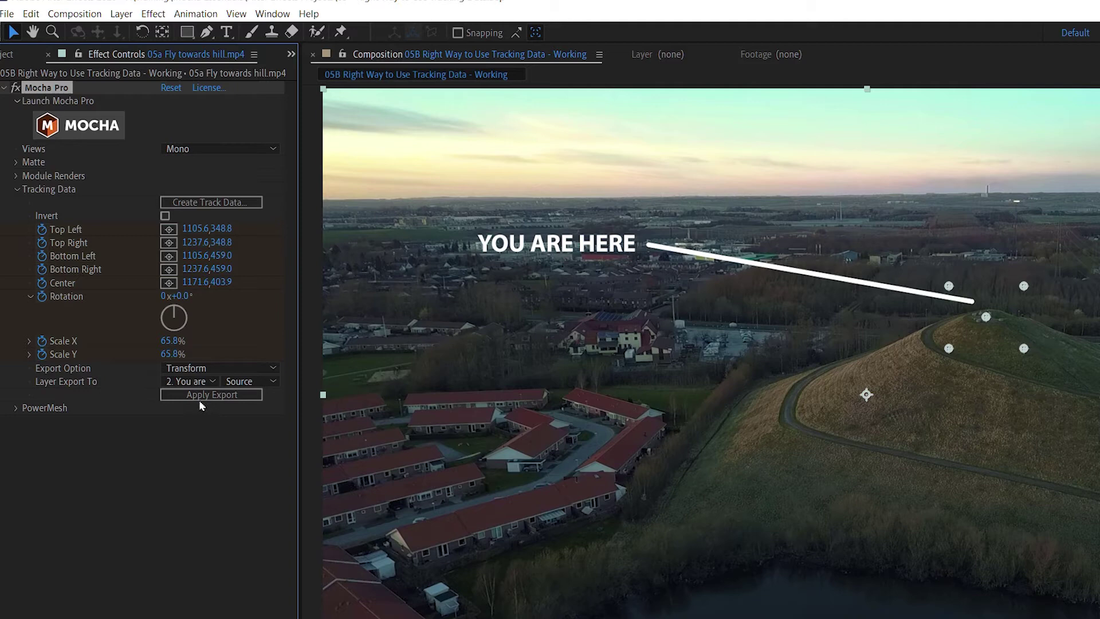
click(215, 394)
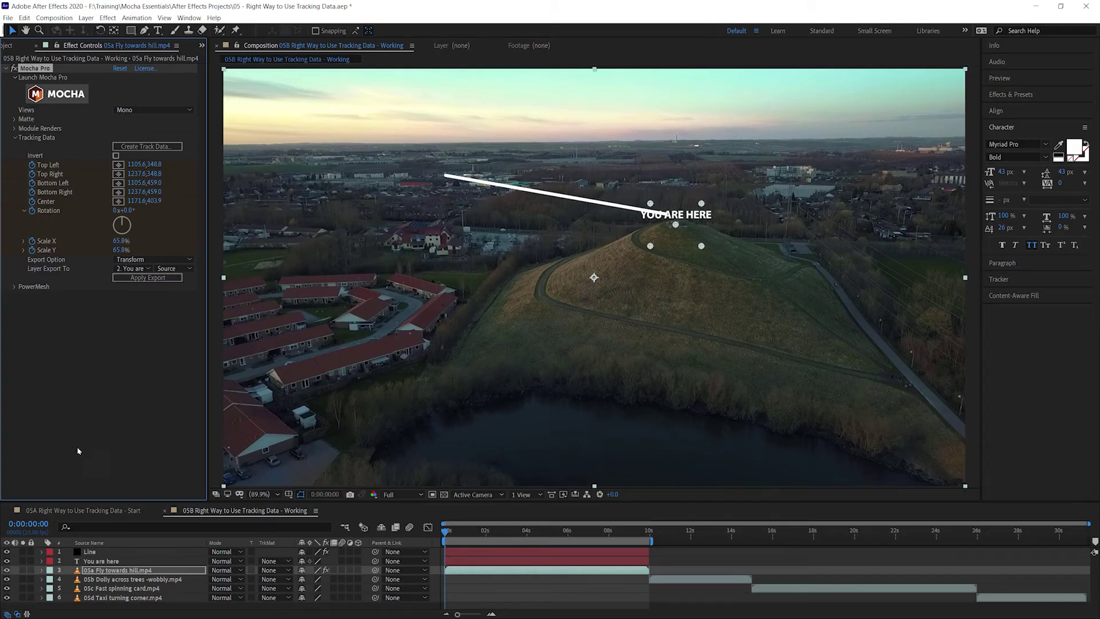
Apply the hilltop tracking export to the '1. Line' layer and preview the result
mouse_move(453, 530)
mouse_down()
mouse_move(615, 526)
mouse_move(445, 530)
mouse_up()
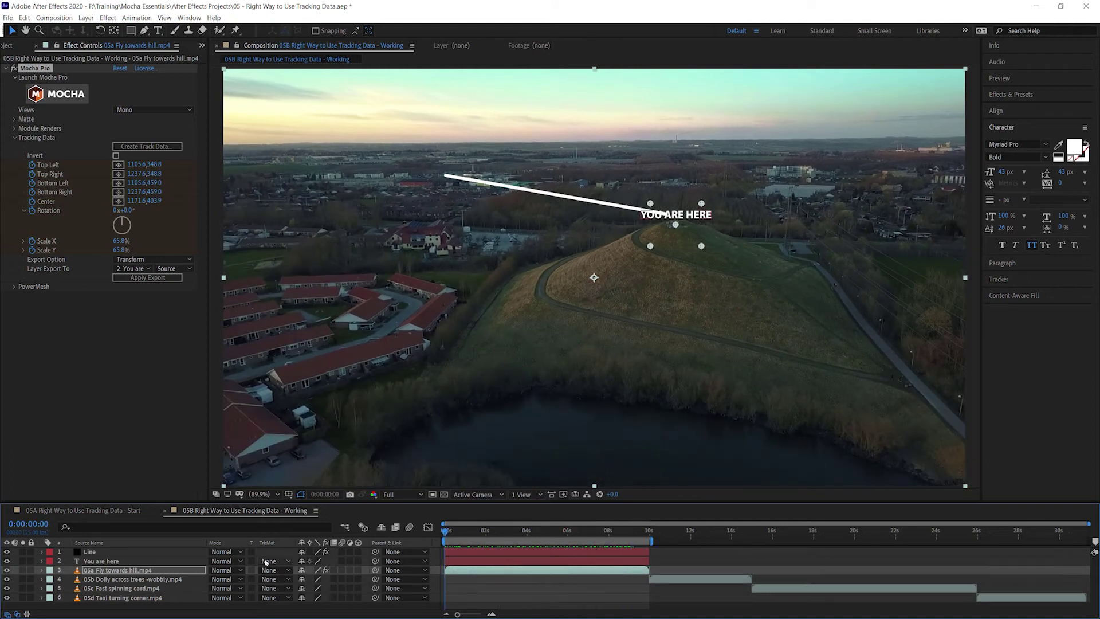
click(189, 272)
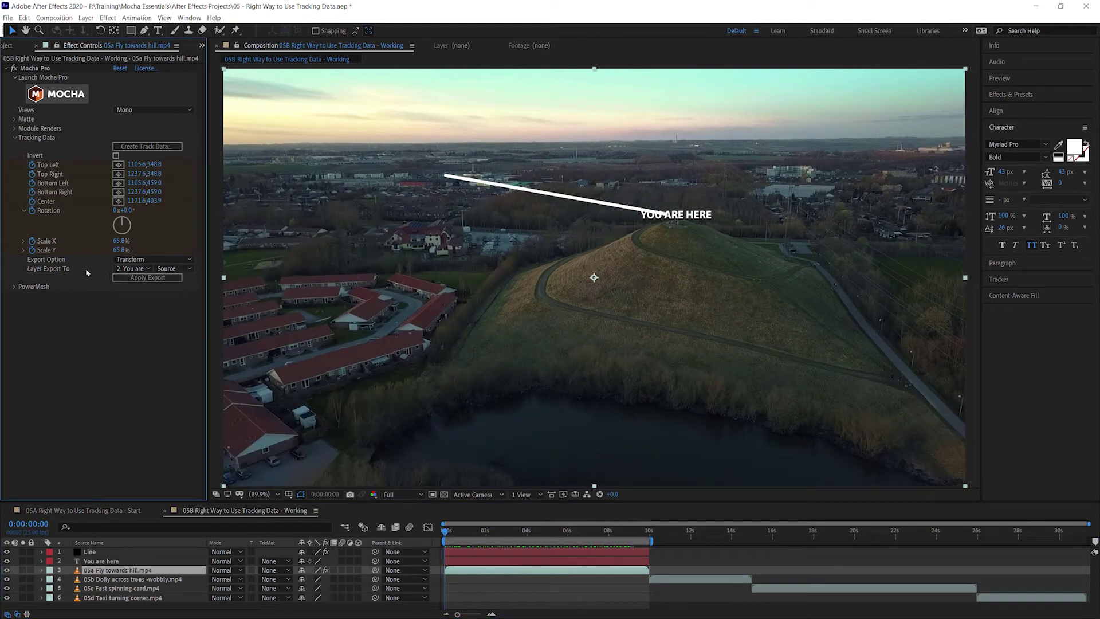
click(148, 269)
click(148, 292)
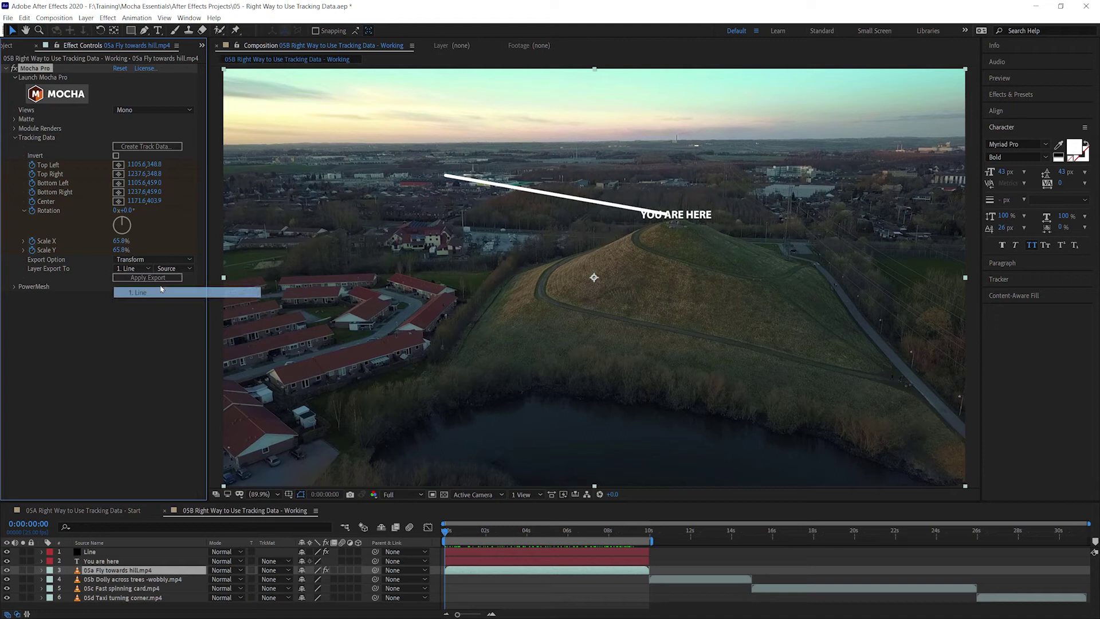
click(155, 279)
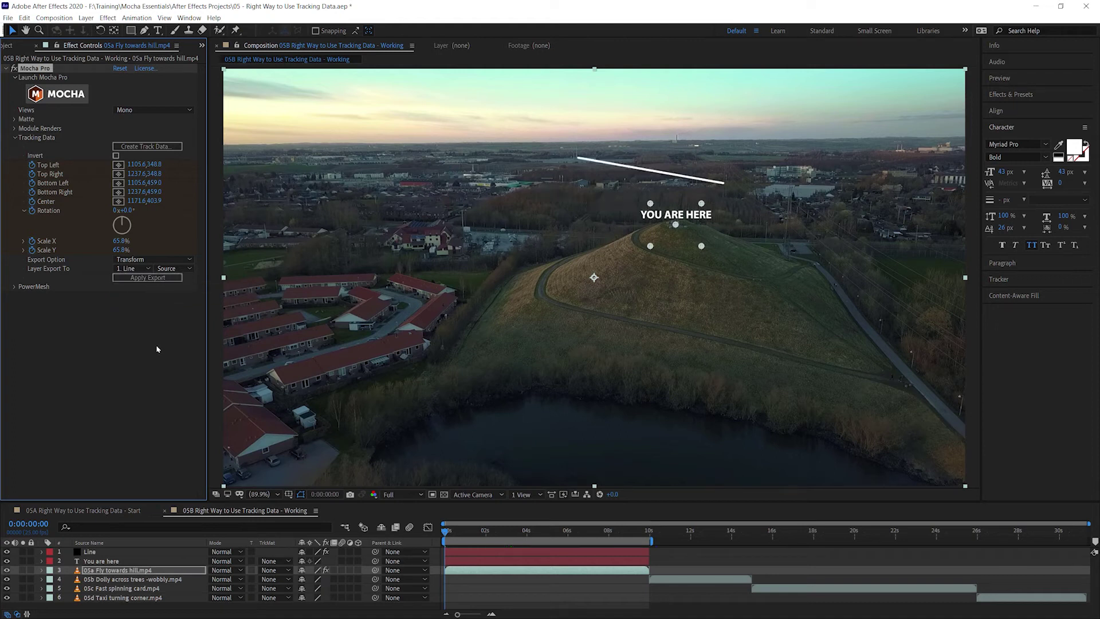
click(452, 531)
key(space)
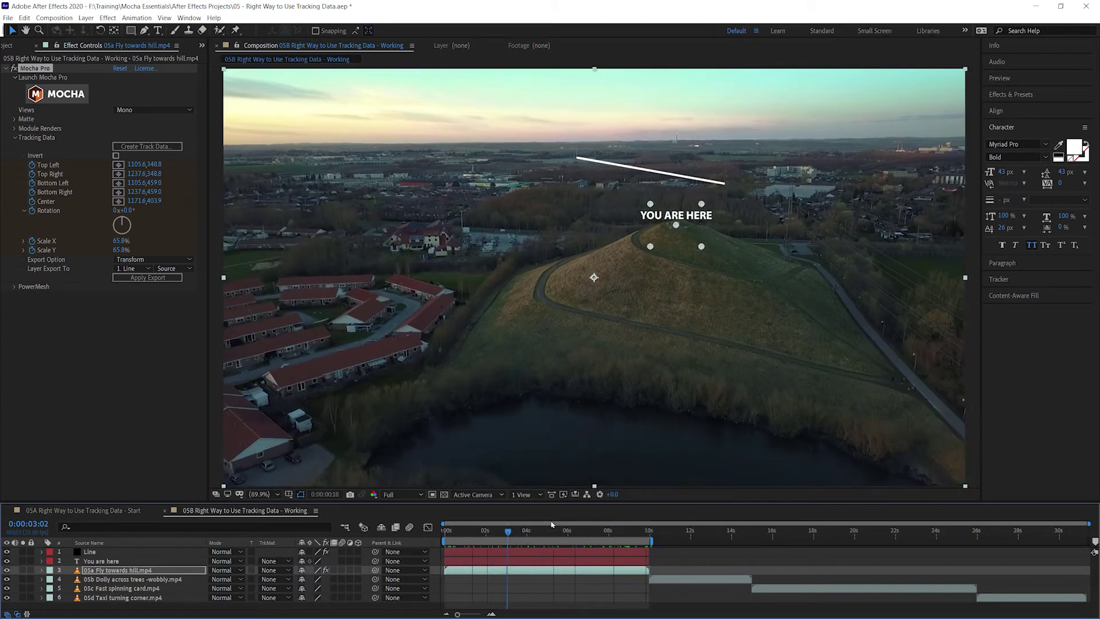
click(577, 530)
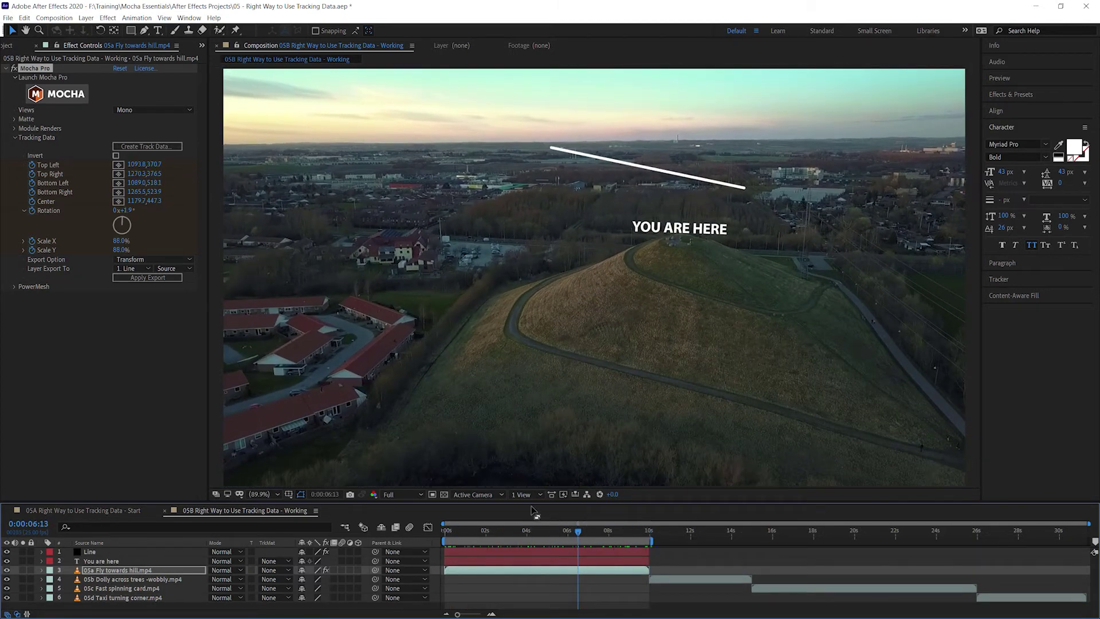
Preview, then undo the tracking data export and the last value change
key(space)
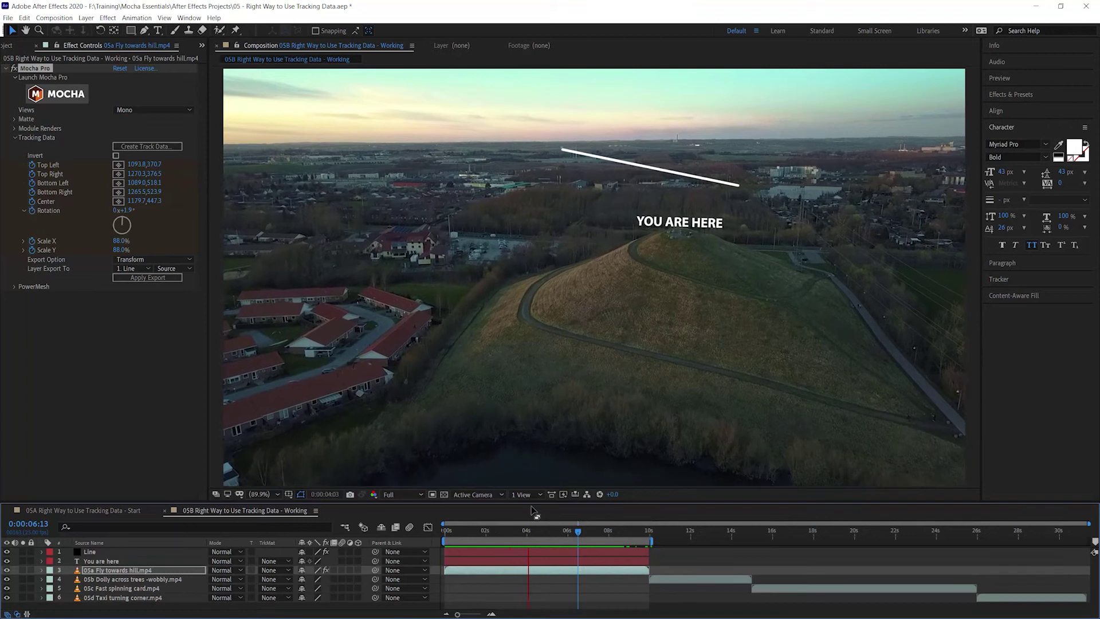
key(space)
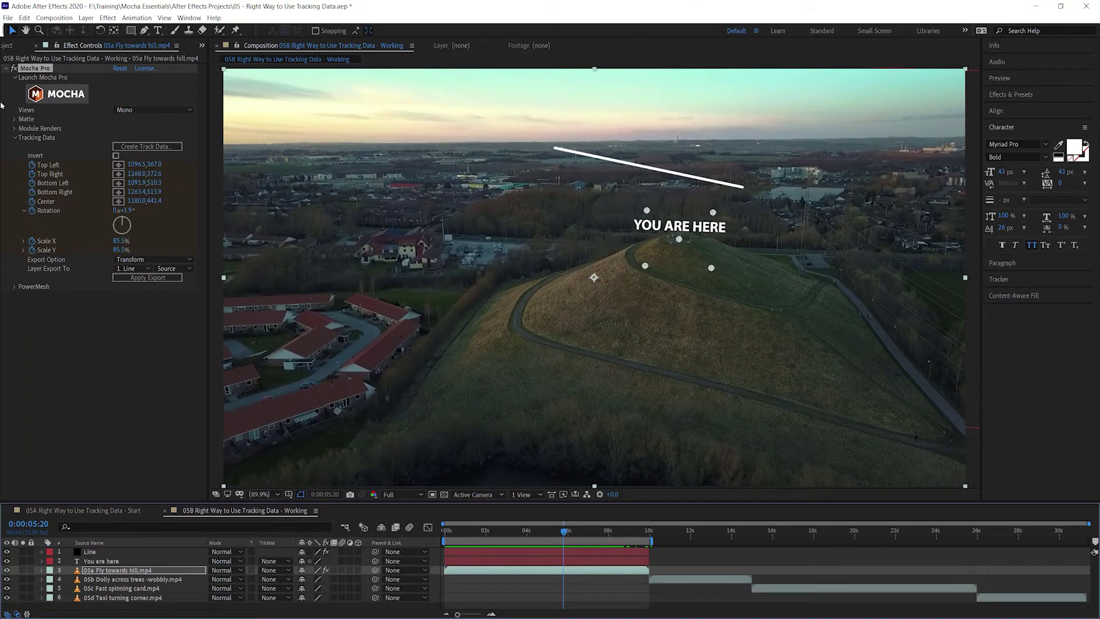
click(25, 18)
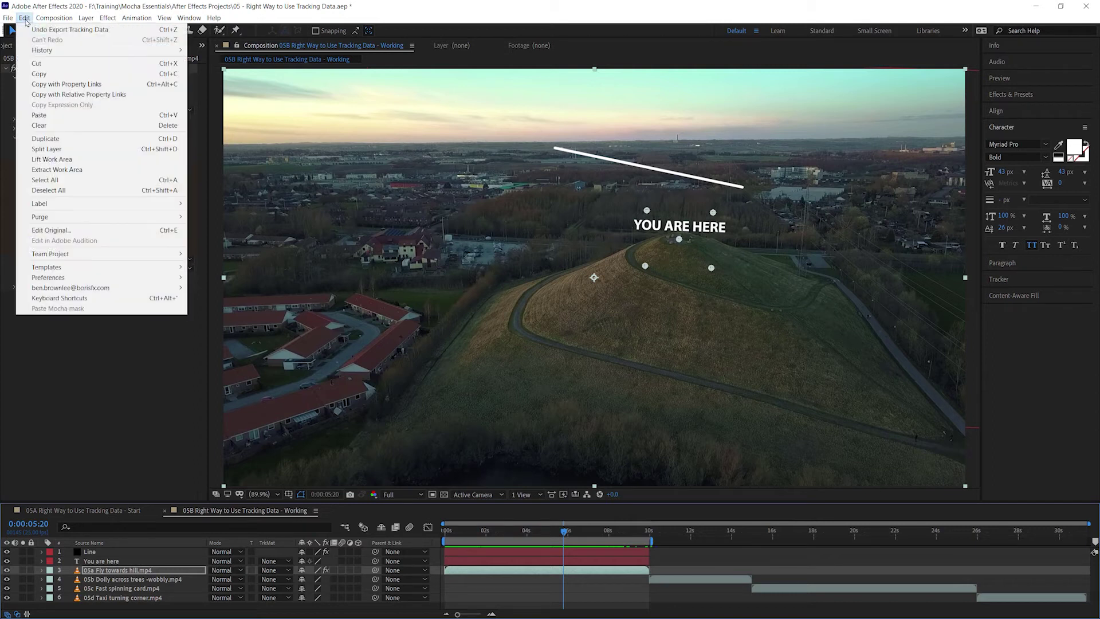
click(66, 31)
click(24, 17)
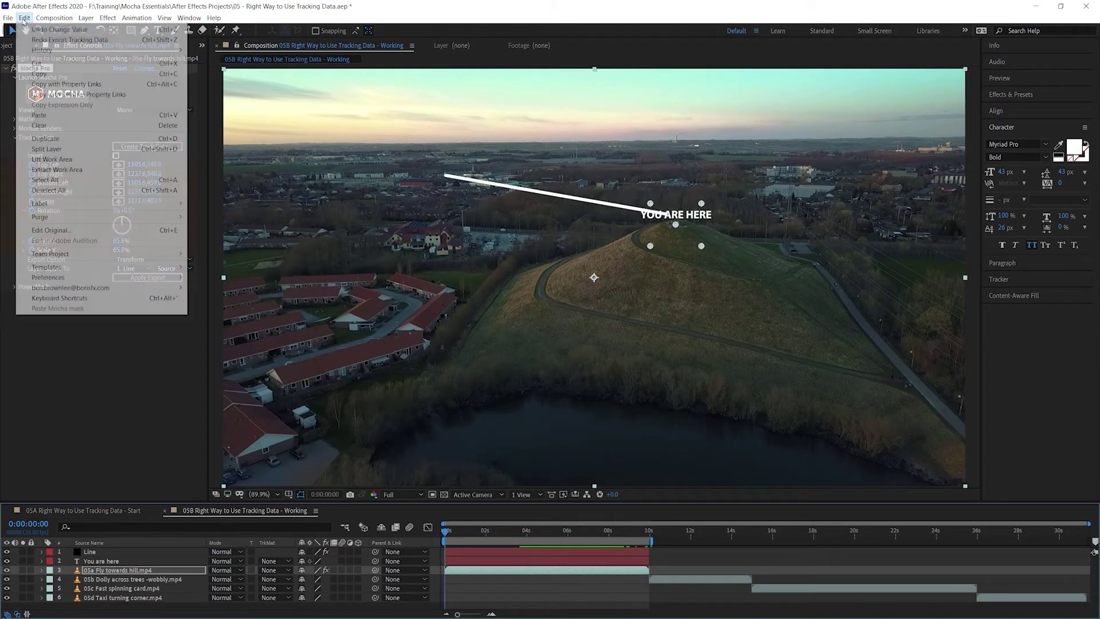
click(51, 34)
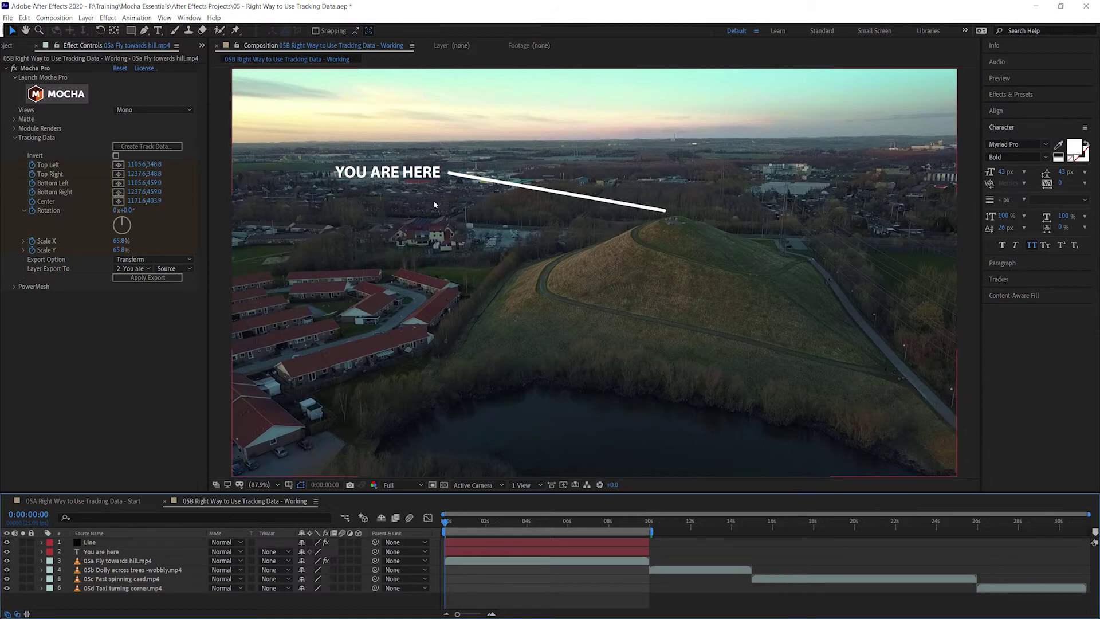
With the Line layer selected, create Null 1 and trim its out-point to the hill footage's end
click(118, 542)
click(127, 551)
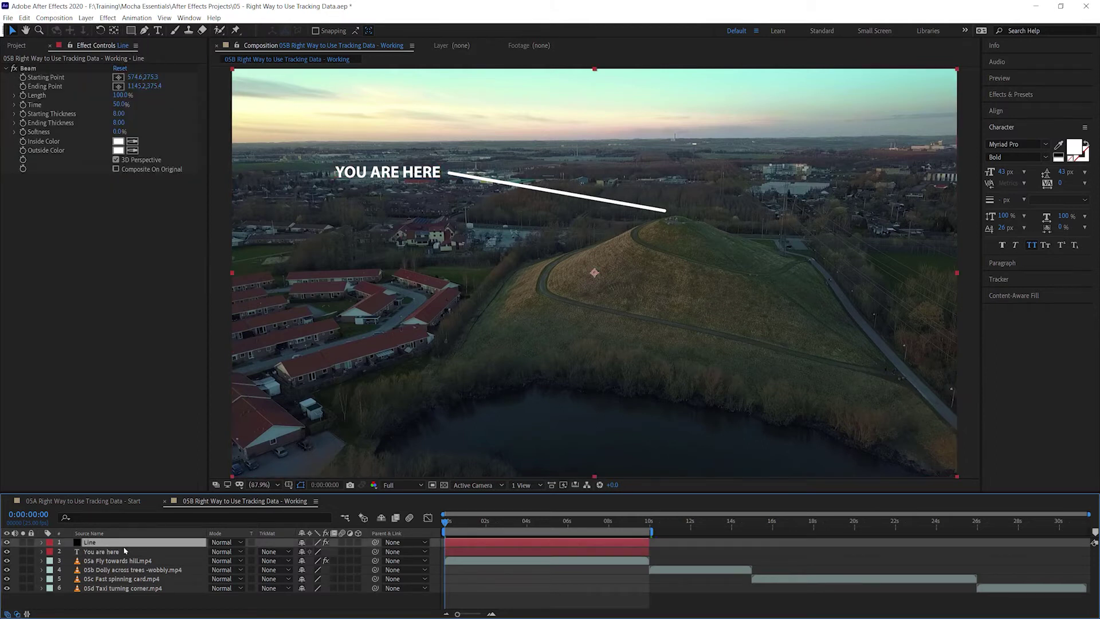
click(126, 551)
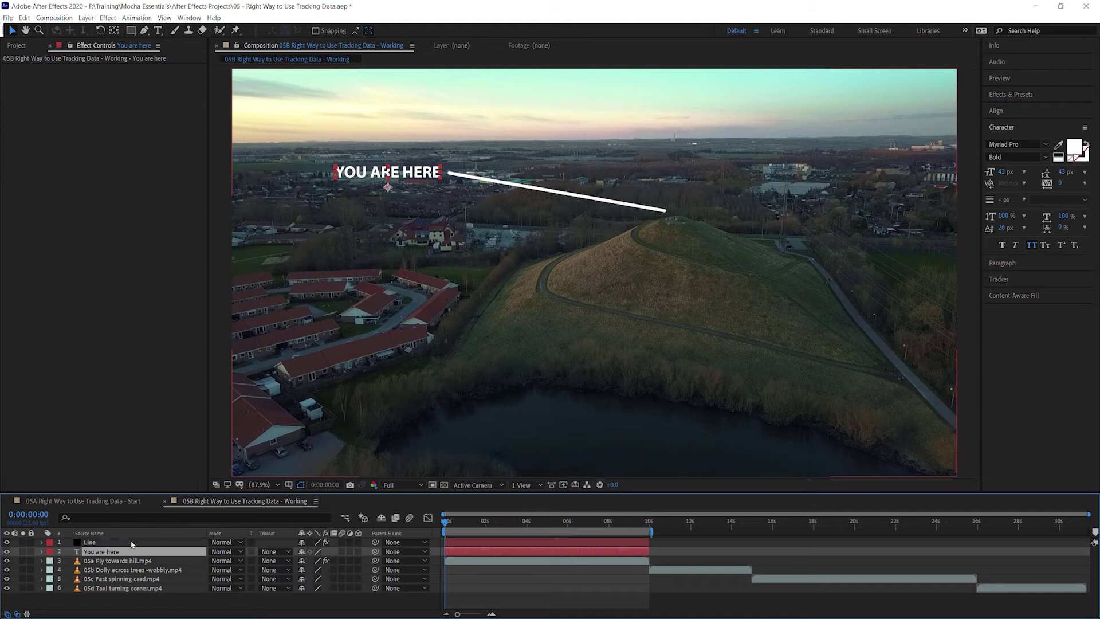
click(132, 542)
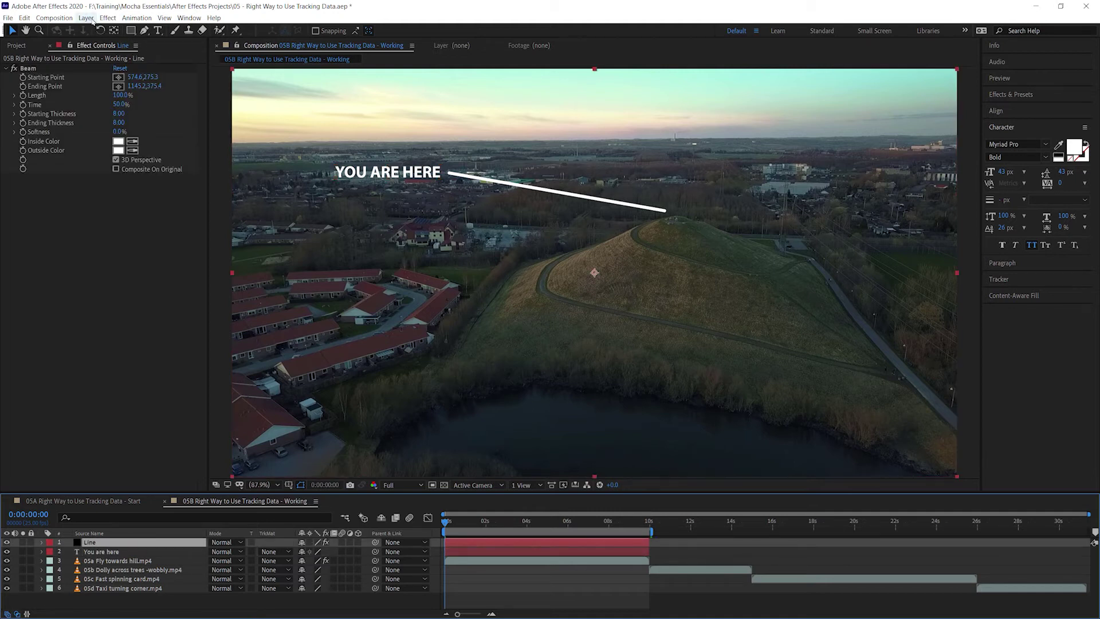
click(86, 18)
mouse_move(98, 29)
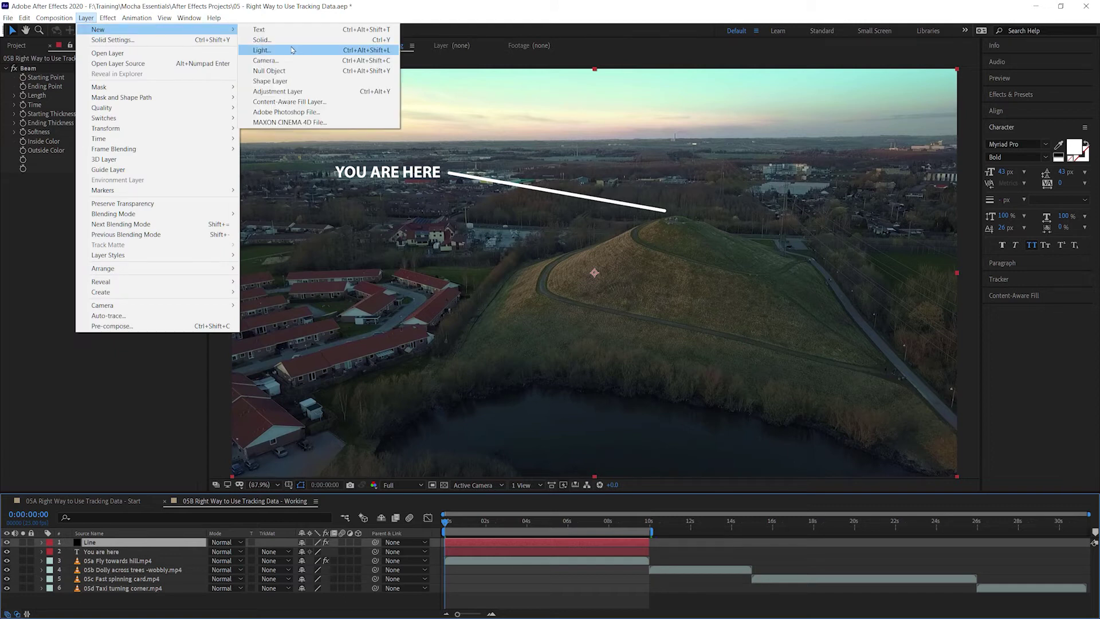
click(296, 75)
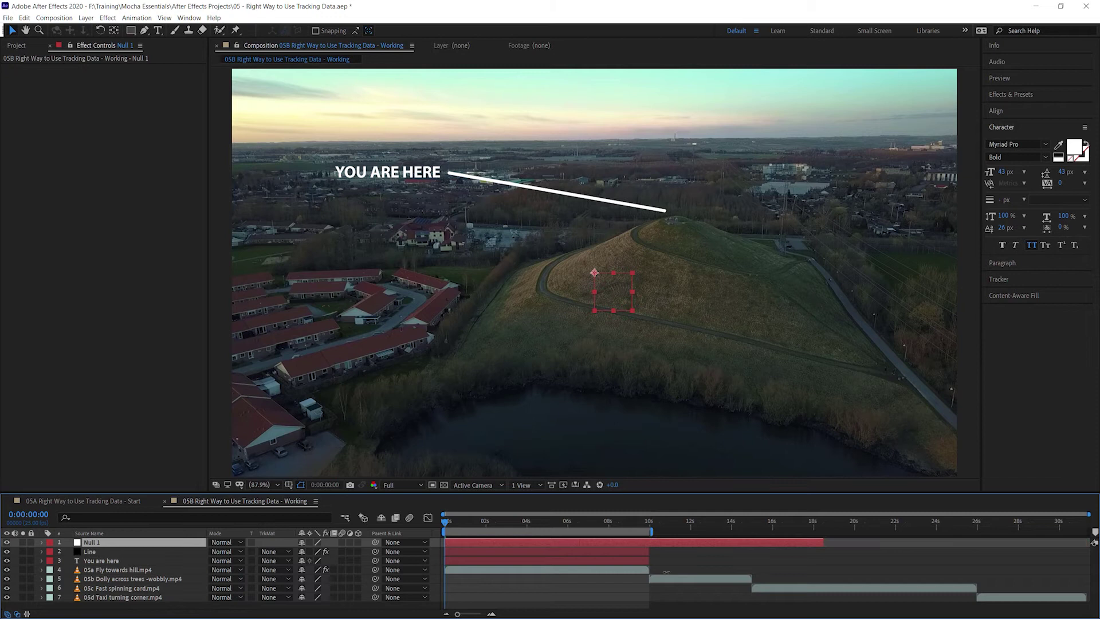
drag(667, 571, 650, 573)
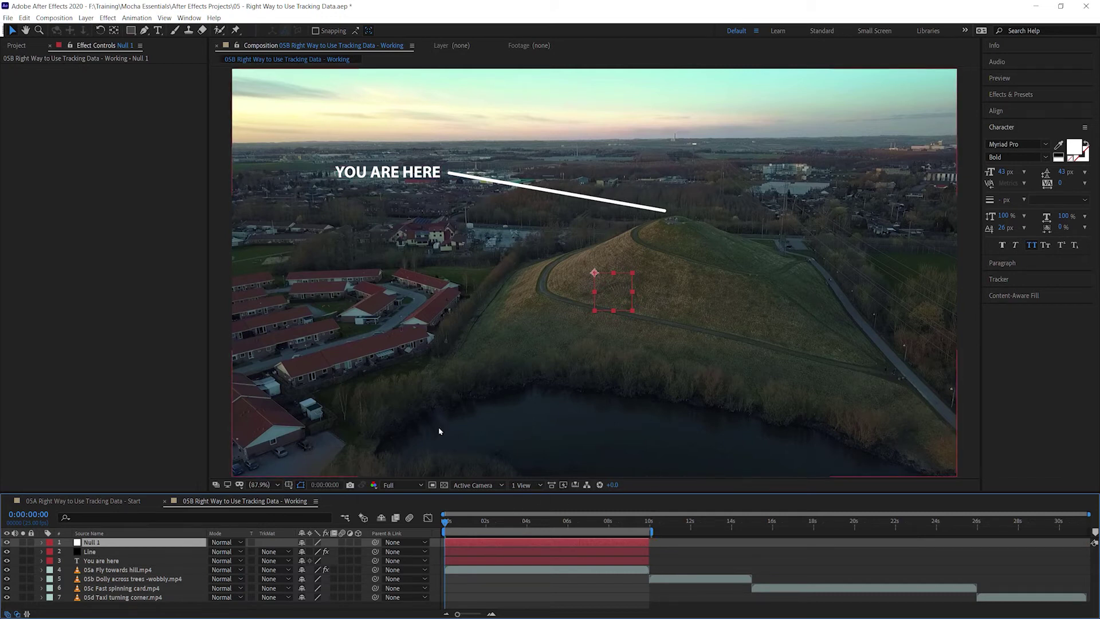
click(134, 570)
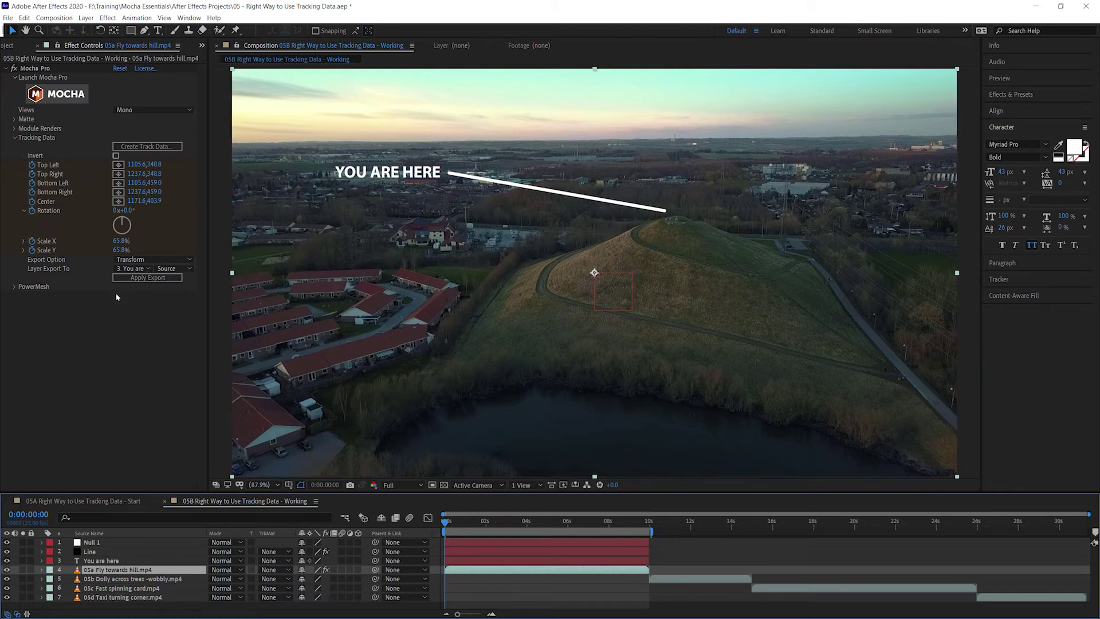
Set Mocha's Layer Export target to '1. Null 1', apply the export, and scrub to verify
click(137, 277)
click(132, 268)
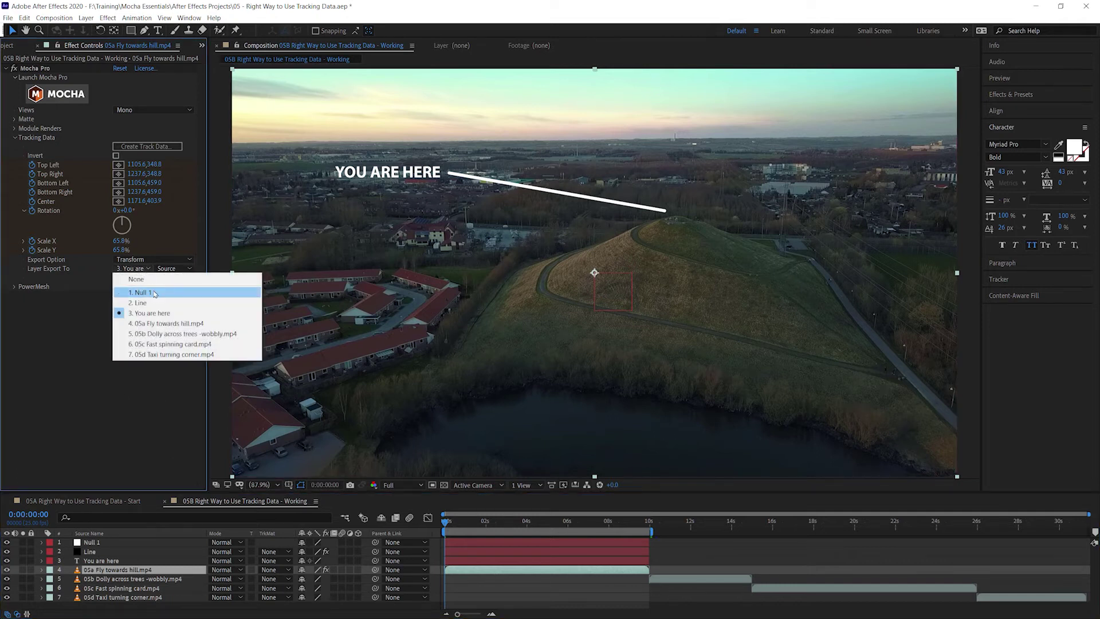
click(154, 293)
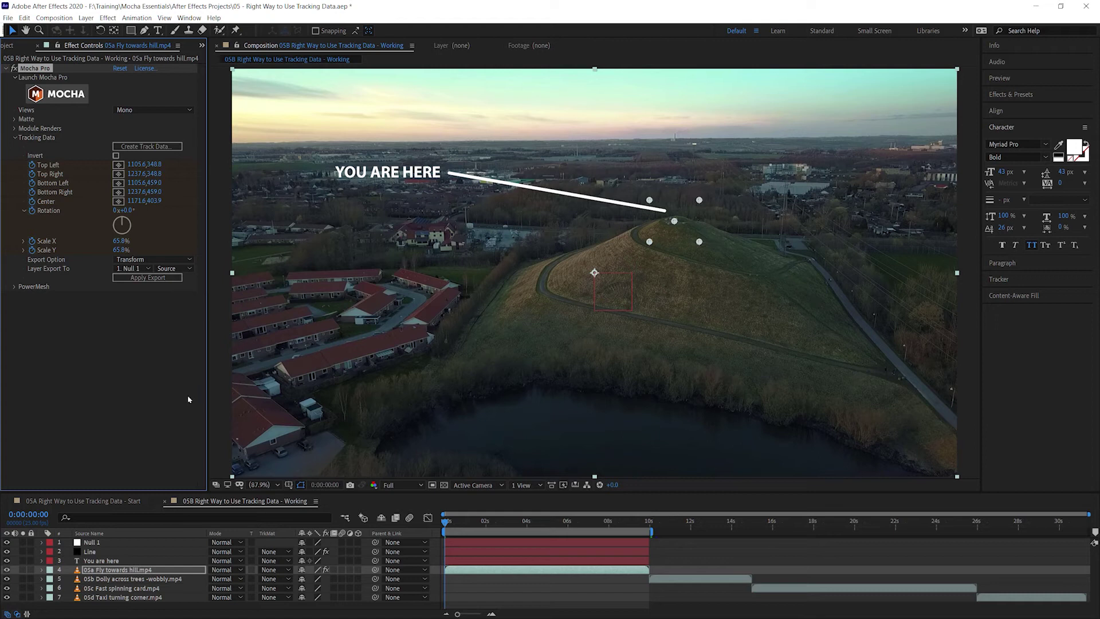
click(141, 279)
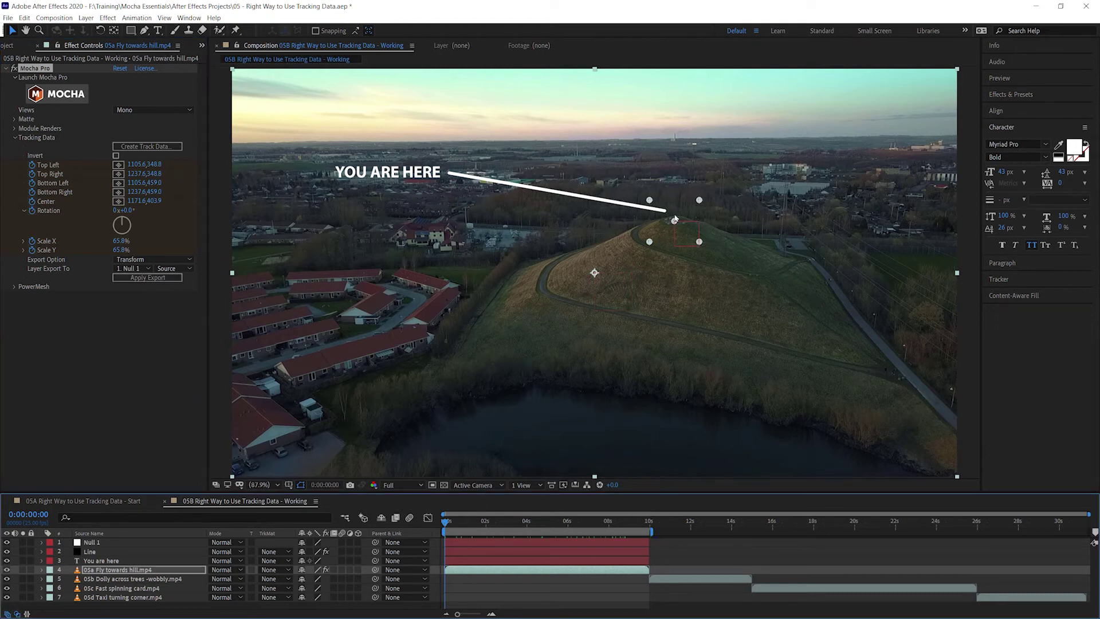
drag(456, 527, 38, 599)
click(115, 570)
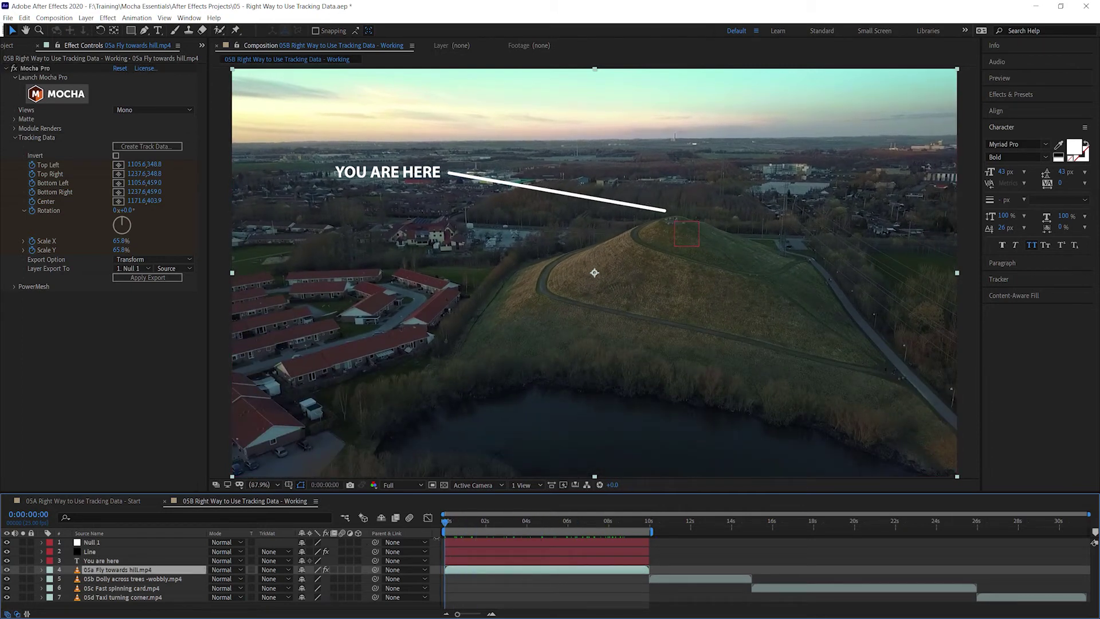
Reveal Null 1's tracked keyframes and preview the null following the hill
click(103, 542)
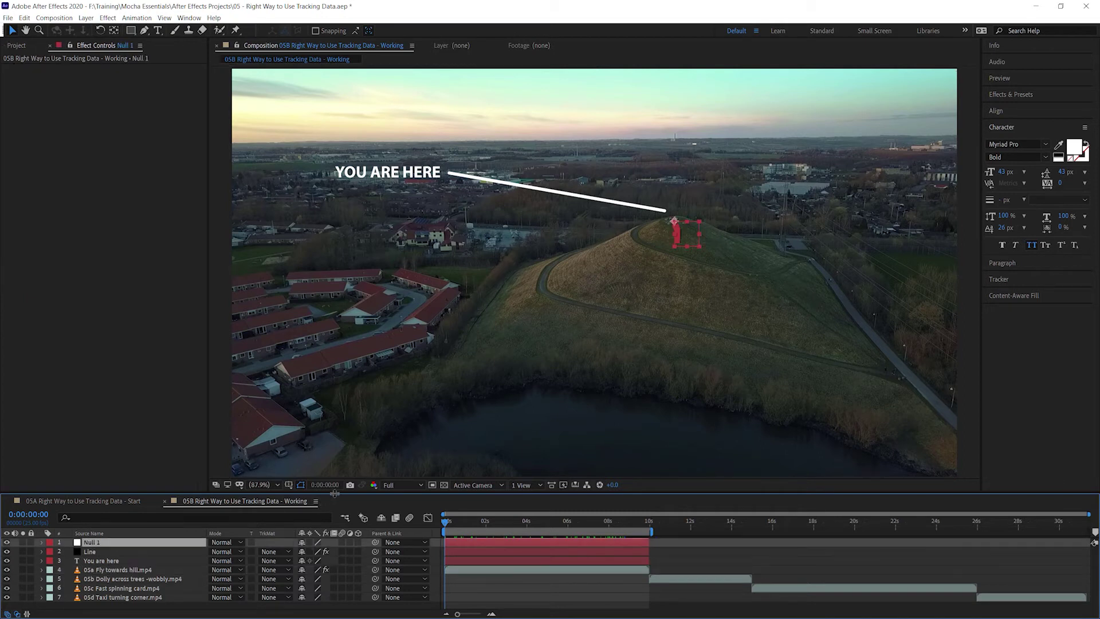
drag(335, 493, 334, 404)
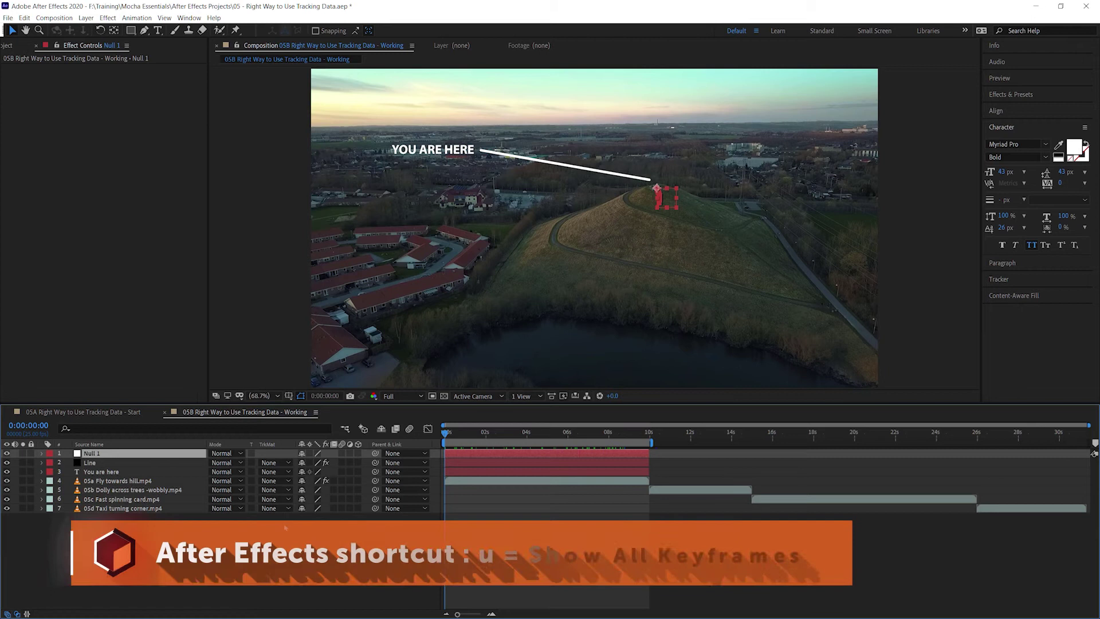
key(u)
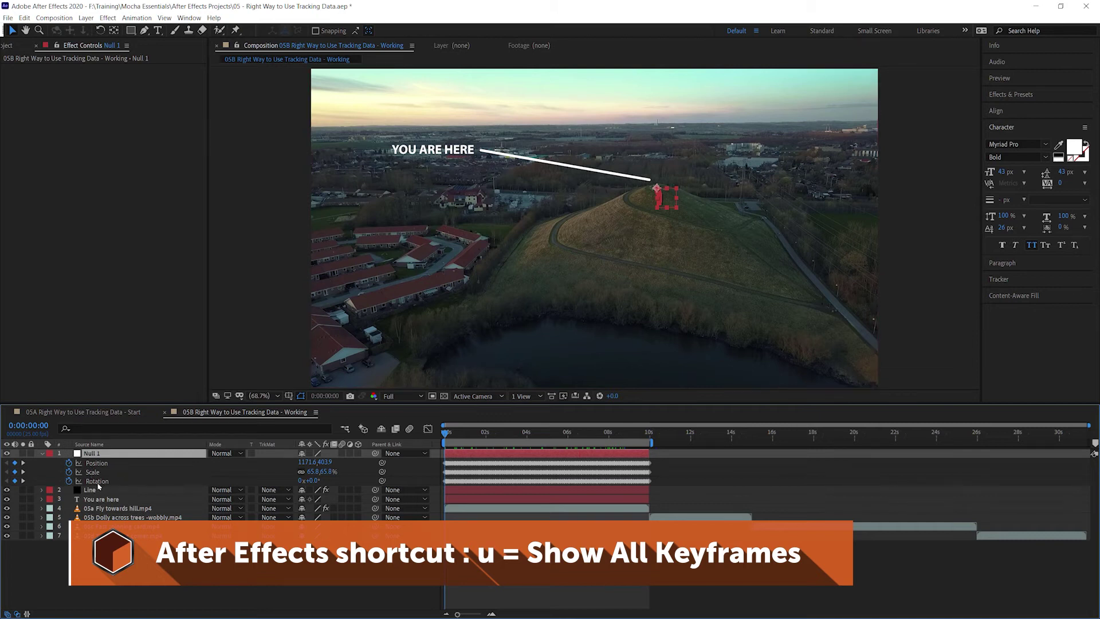
key(space)
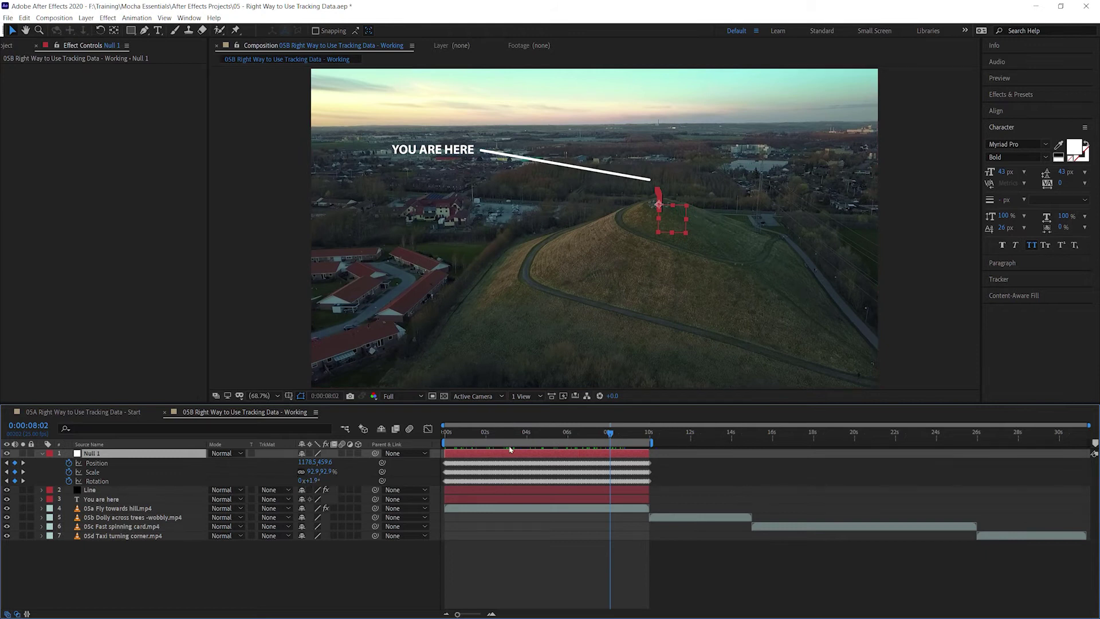
drag(610, 436, 445, 436)
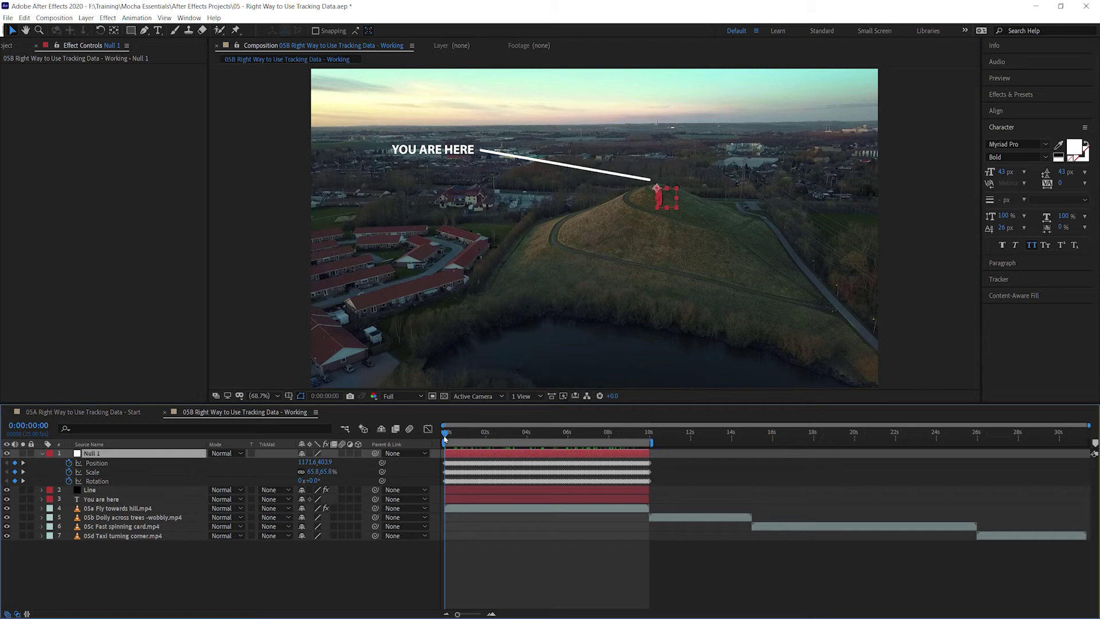
Clear Null 1's Rotation keyframes and collapse the layer
key(F2)
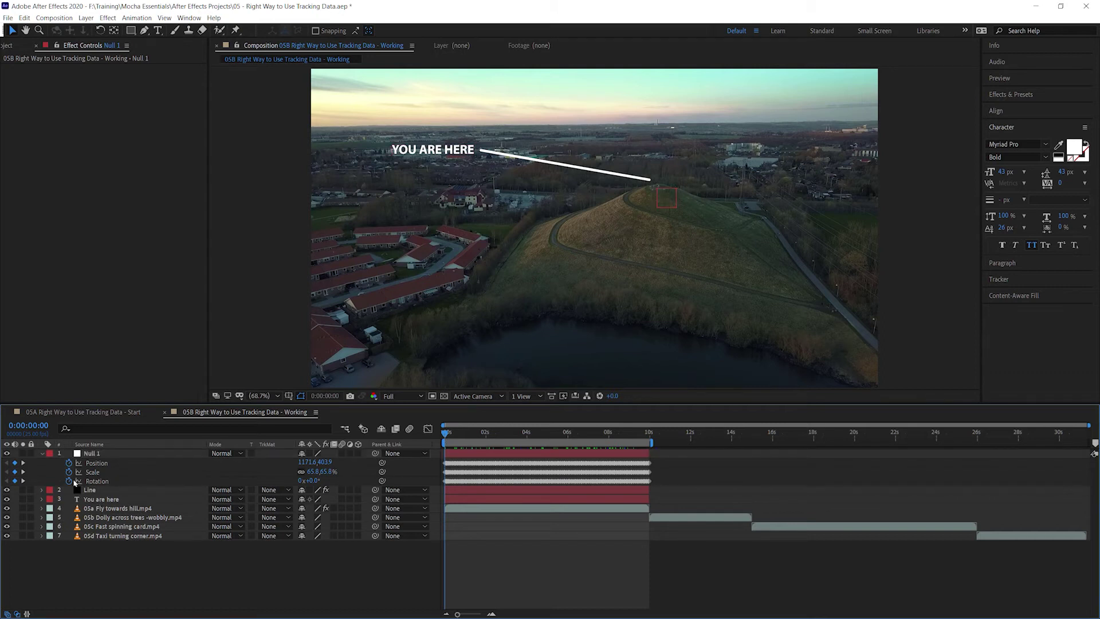
click(69, 481)
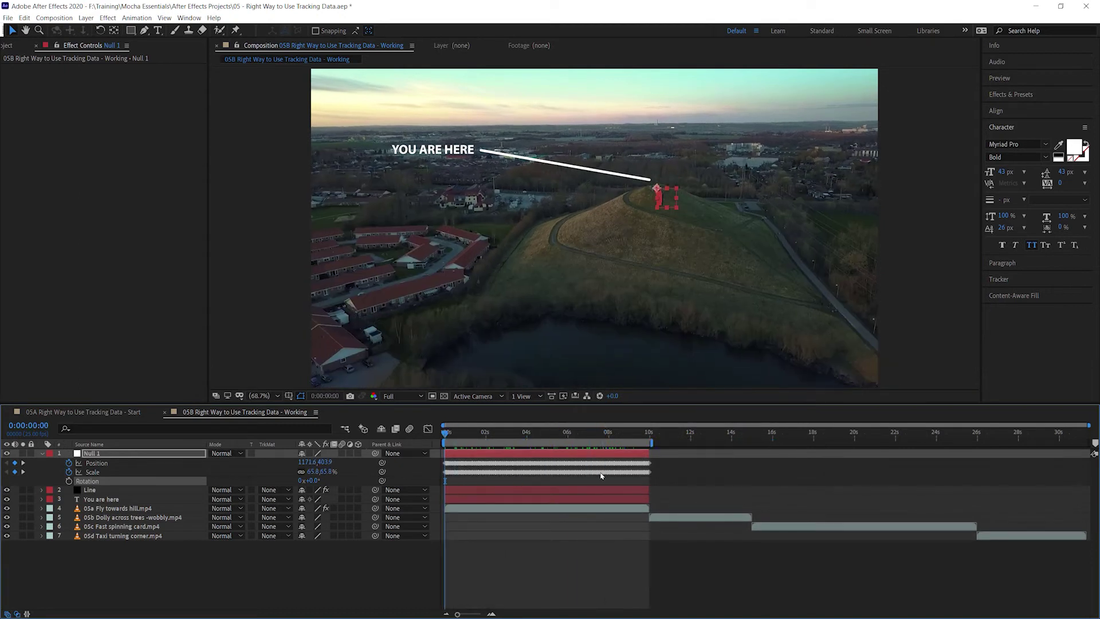
click(42, 454)
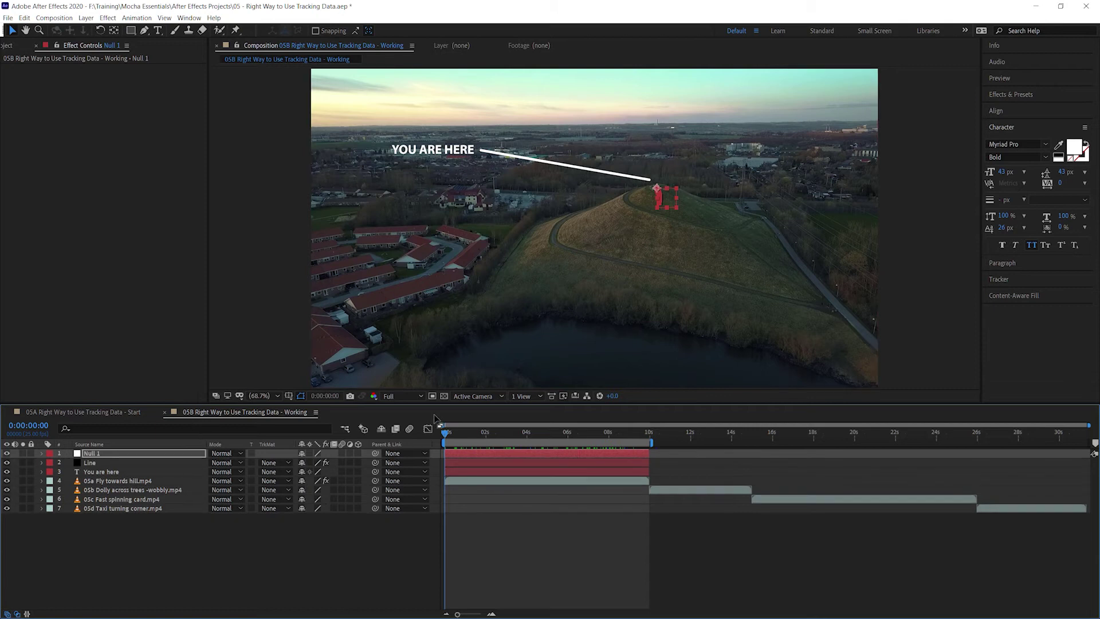
Parent the Line and YOU ARE HERE layers to Null 1 and preview the tracking
click(119, 464)
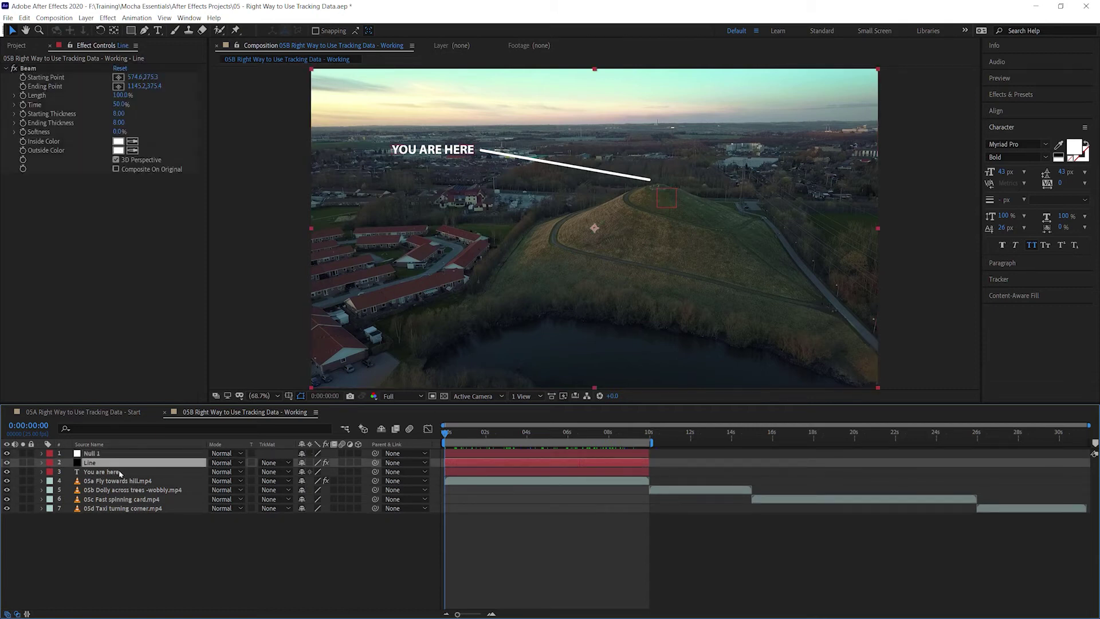
ctrl+click(128, 473)
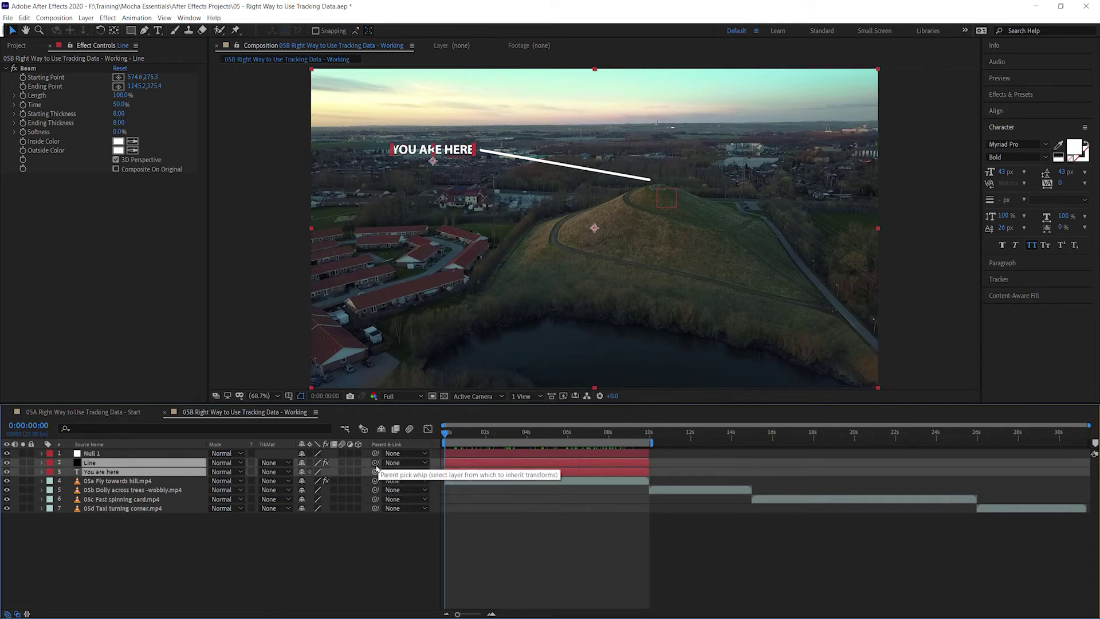
drag(376, 463, 138, 454)
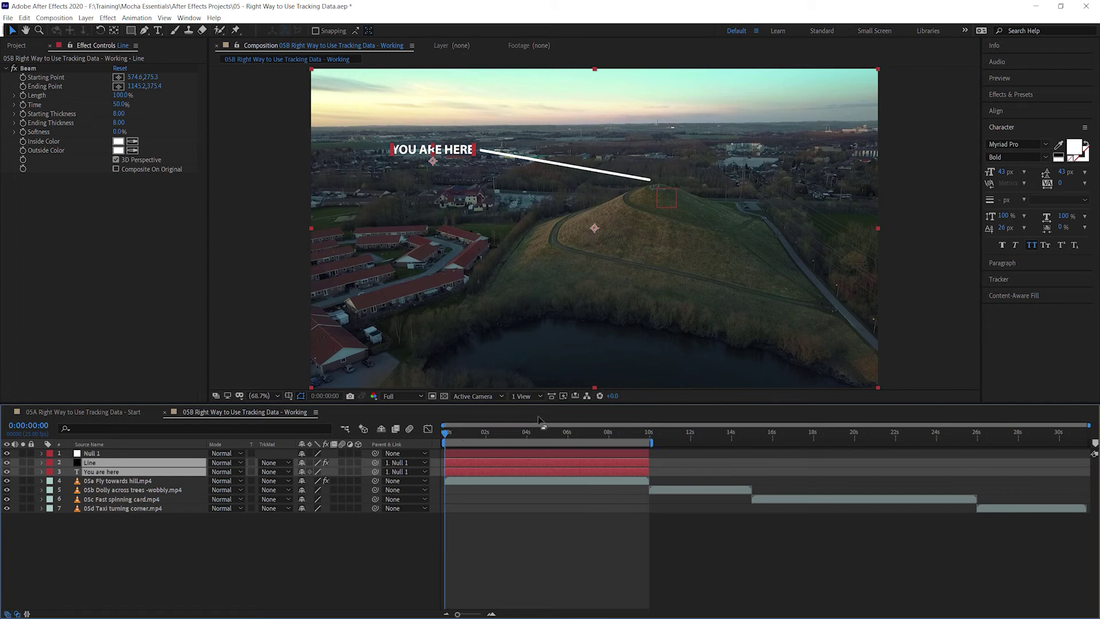
mouse_move(427, 404)
mouse_down()
mouse_move(425, 478)
mouse_move(415, 479)
mouse_up()
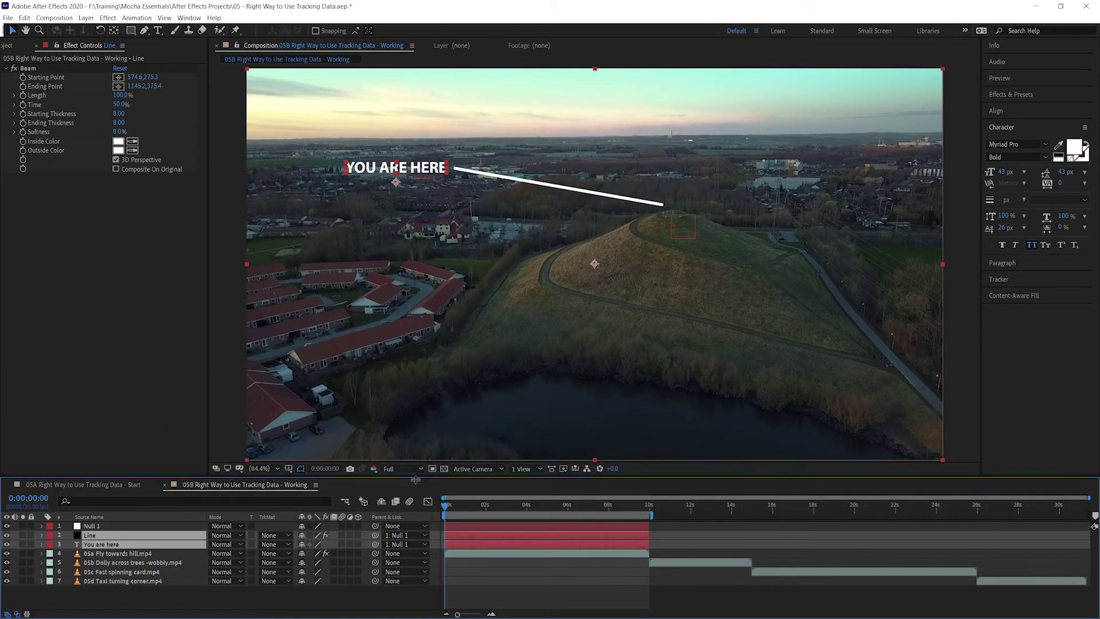
key(space)
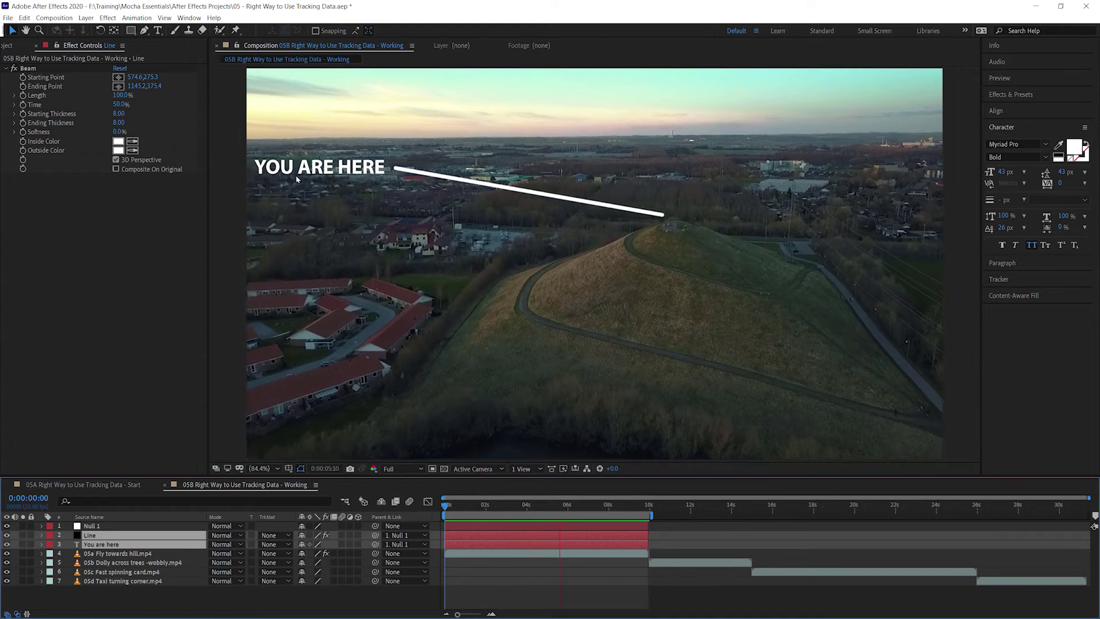
key(space)
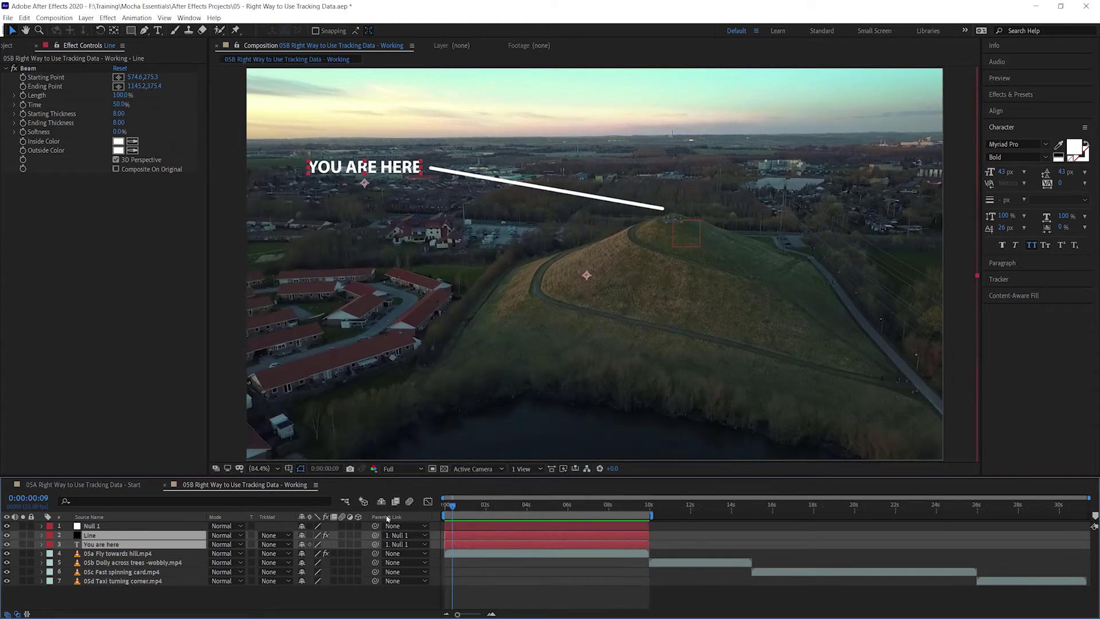
key(Home)
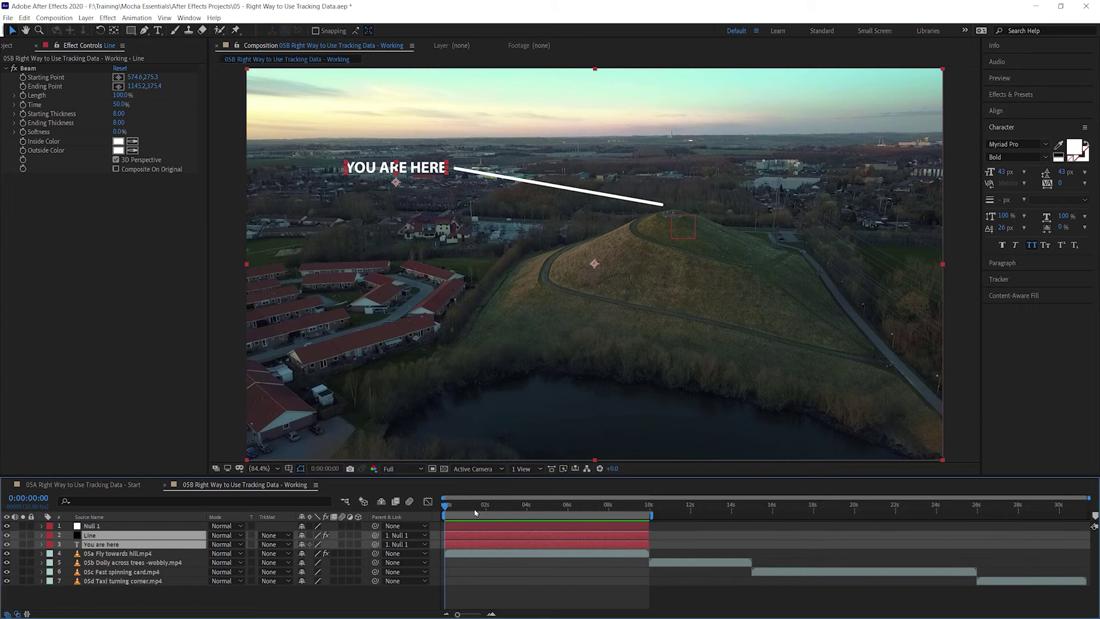
key(space)
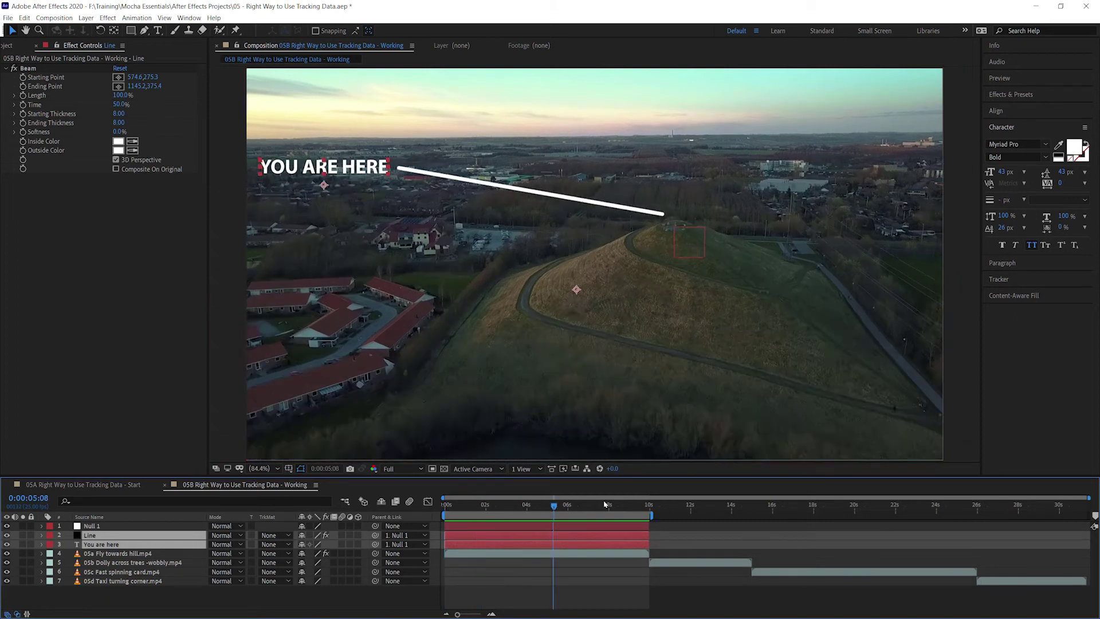
key(space)
Move the YOU ARE HERE text onto the line's start and scrub to check it
click(118, 554)
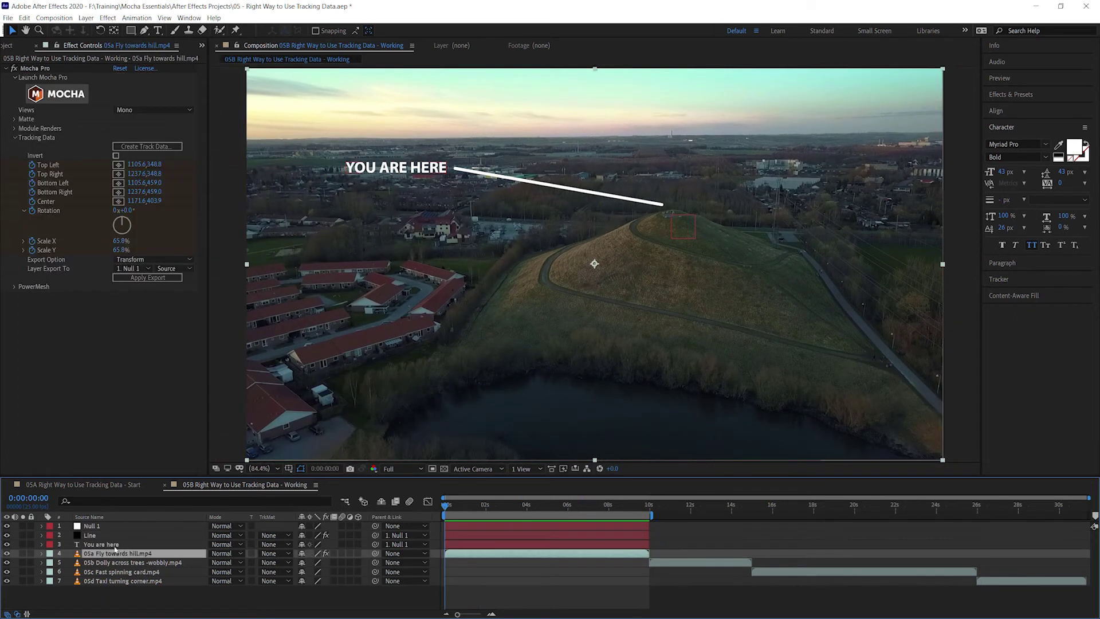
drag(420, 168, 478, 157)
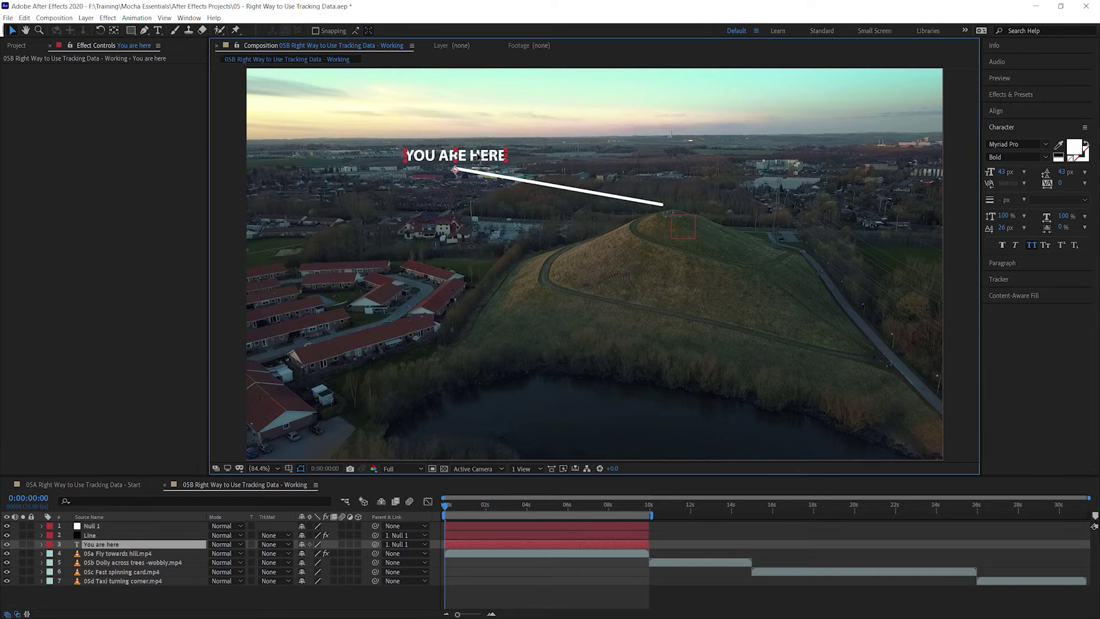
key(Return)
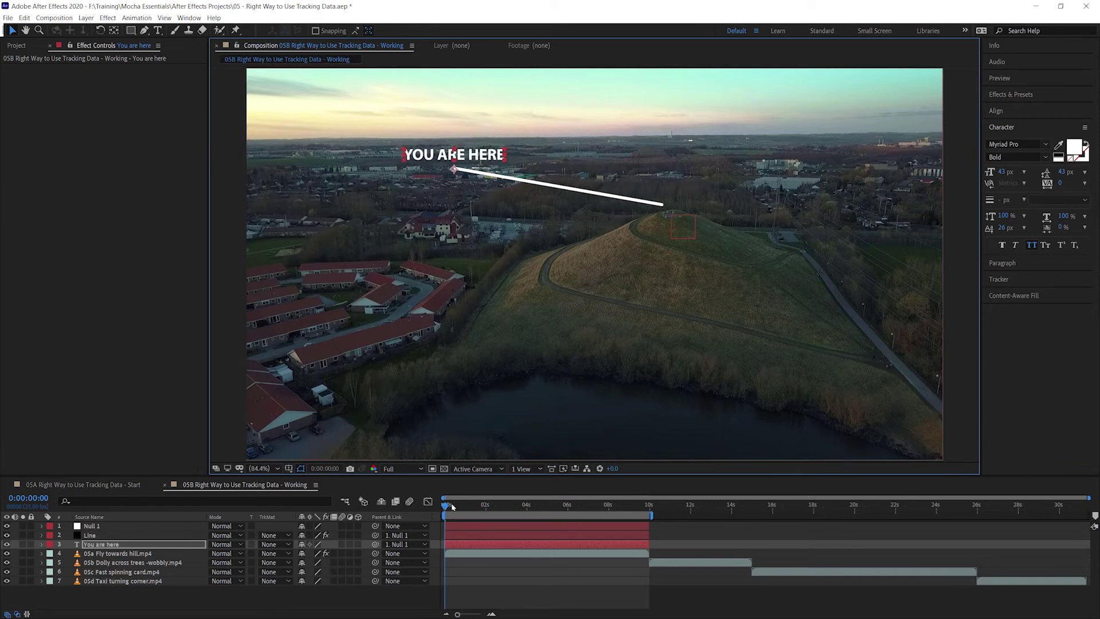
drag(452, 507, 592, 502)
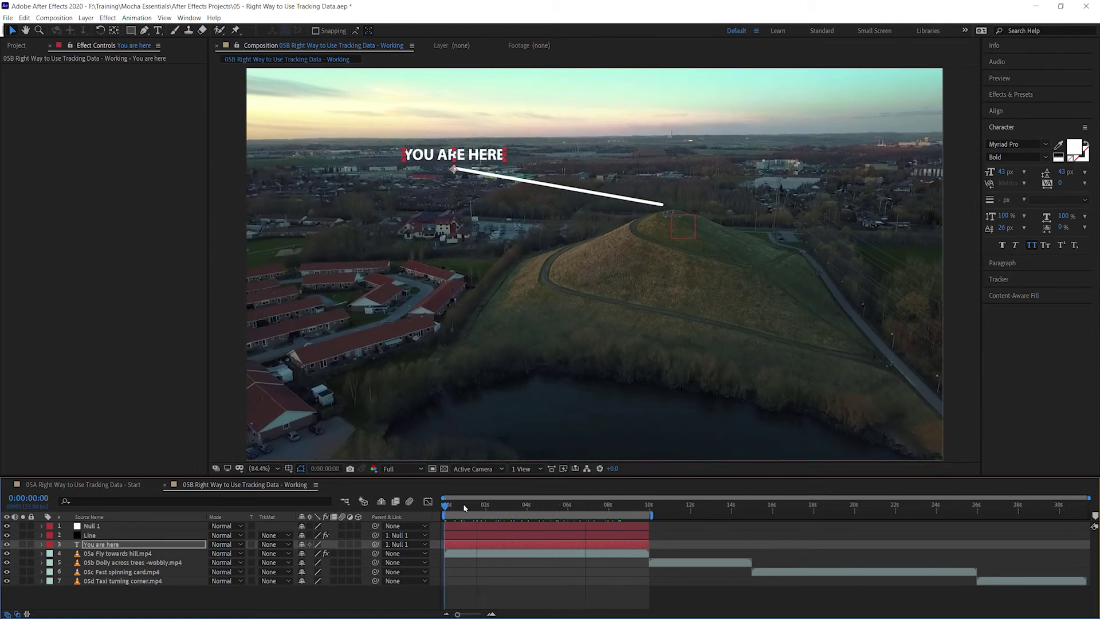
mouse_move(592, 502)
mouse_down()
mouse_move(626, 496)
mouse_move(516, 506)
mouse_move(546, 510)
mouse_up()
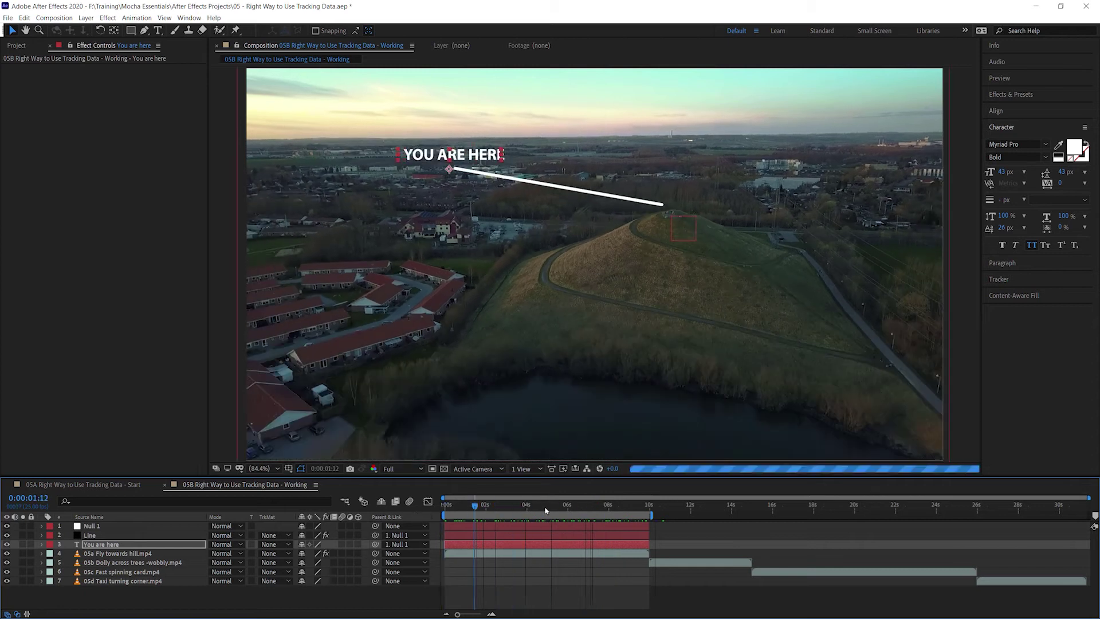
key(space)
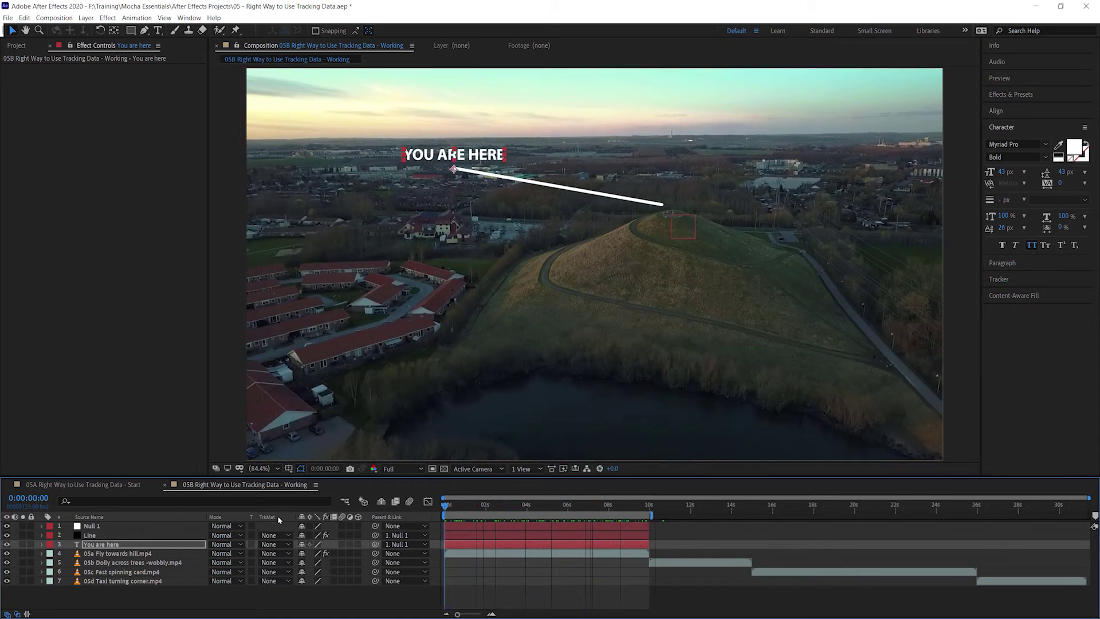
Set the Line layer's Parent & Link to None
click(421, 381)
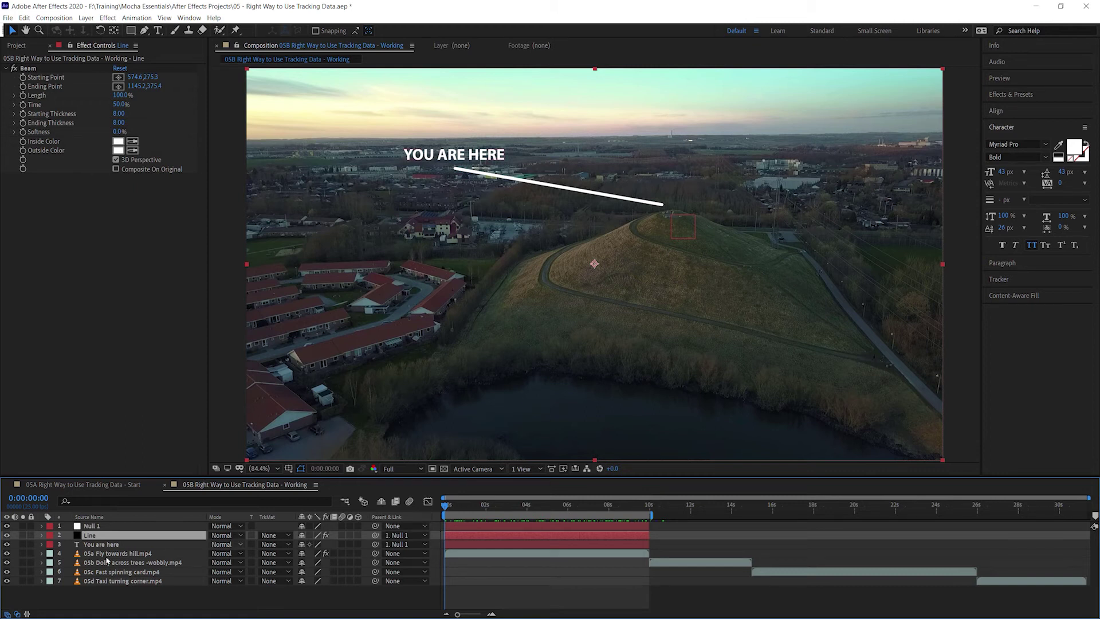
click(422, 536)
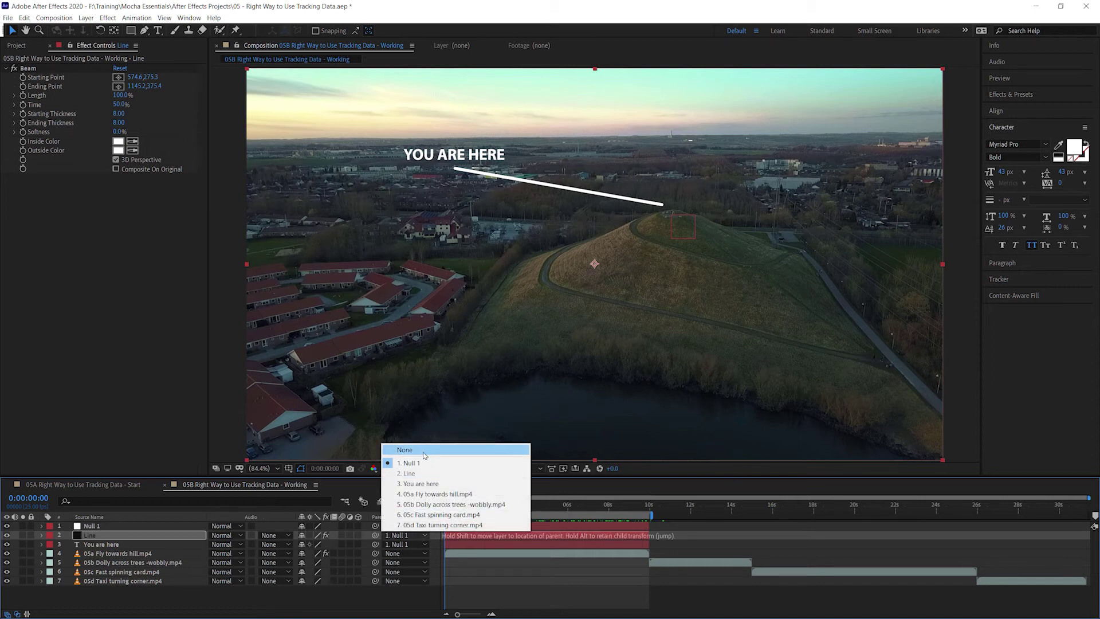
click(424, 450)
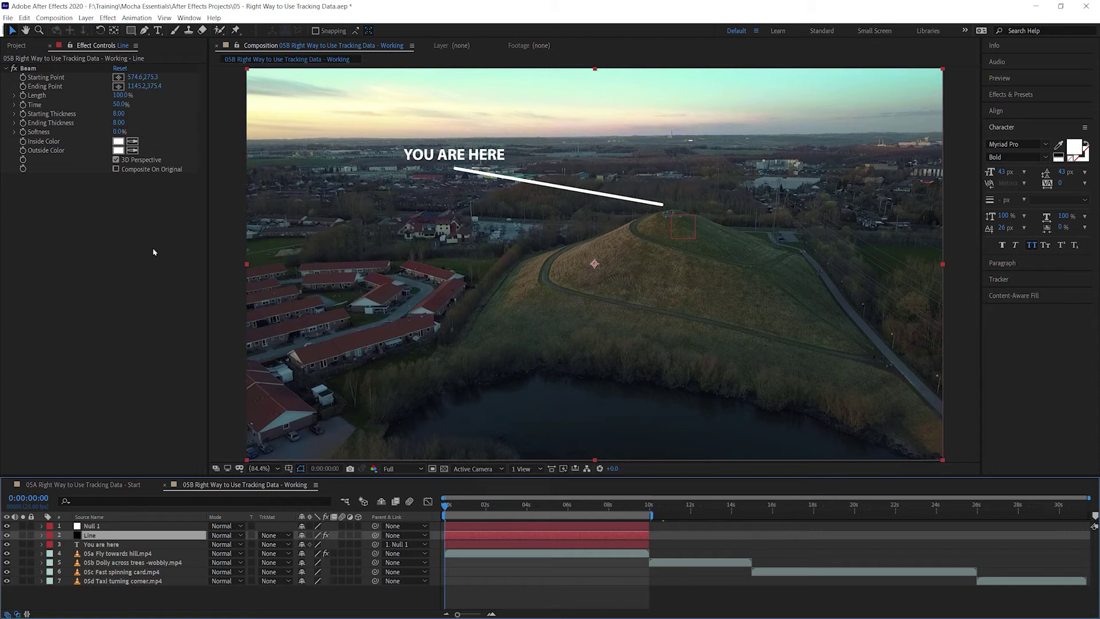
Reposition the Beam's start point at the text and its end point on the hilltop
click(33, 69)
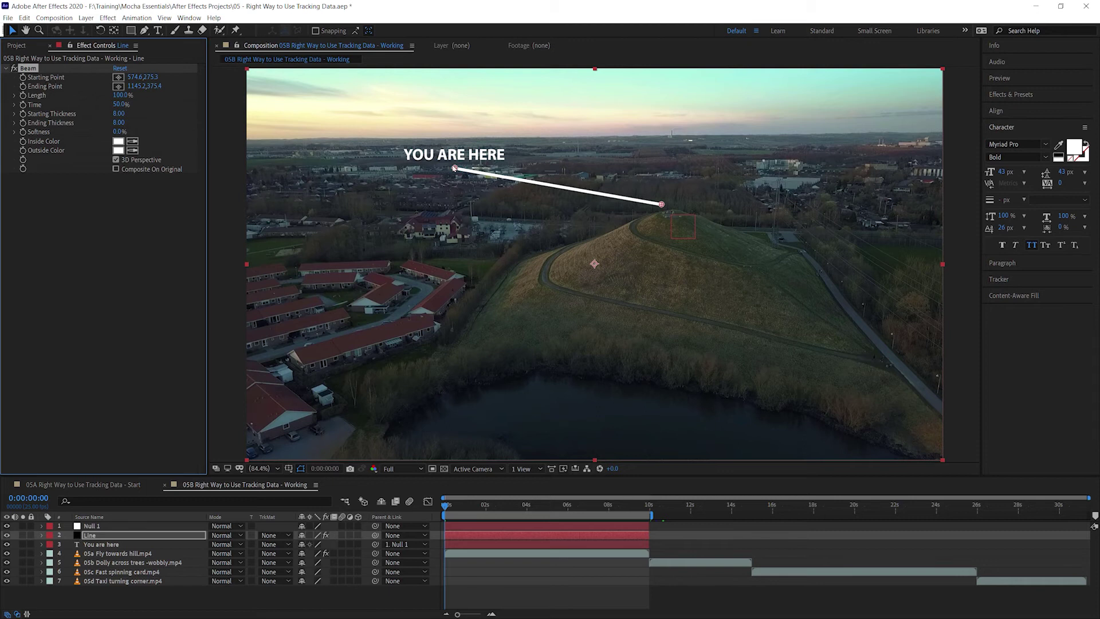
drag(455, 171, 454, 169)
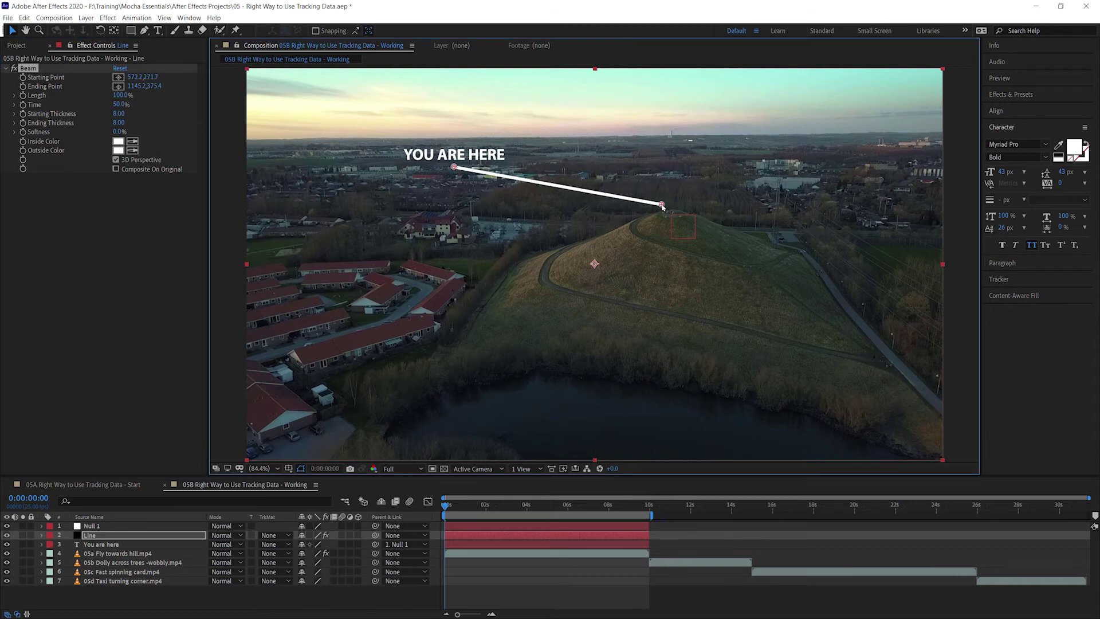
drag(663, 204, 668, 201)
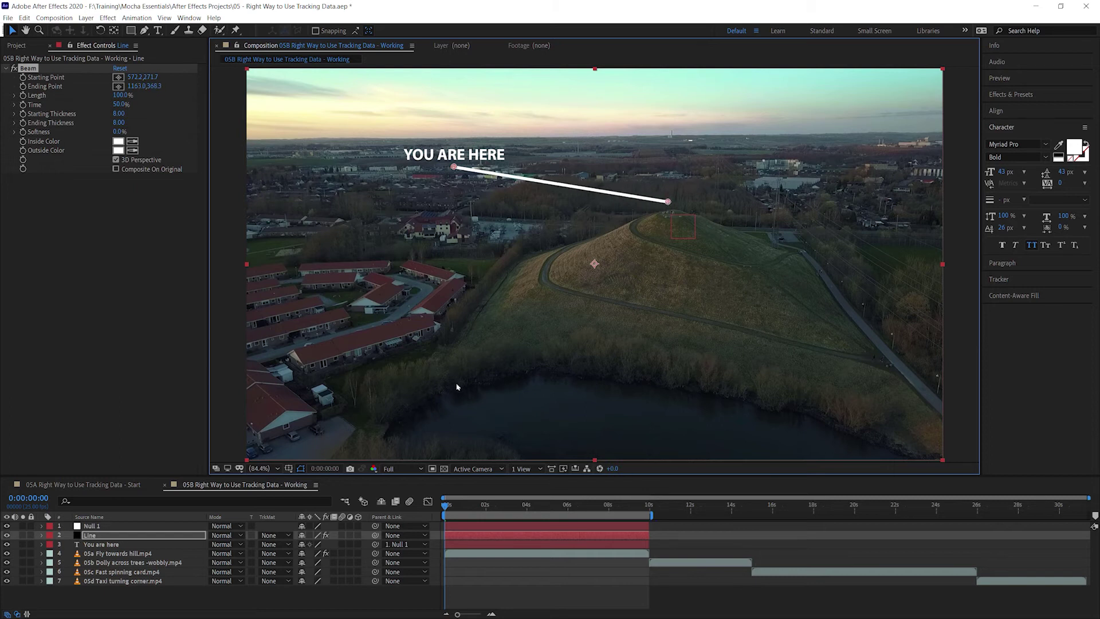
click(471, 393)
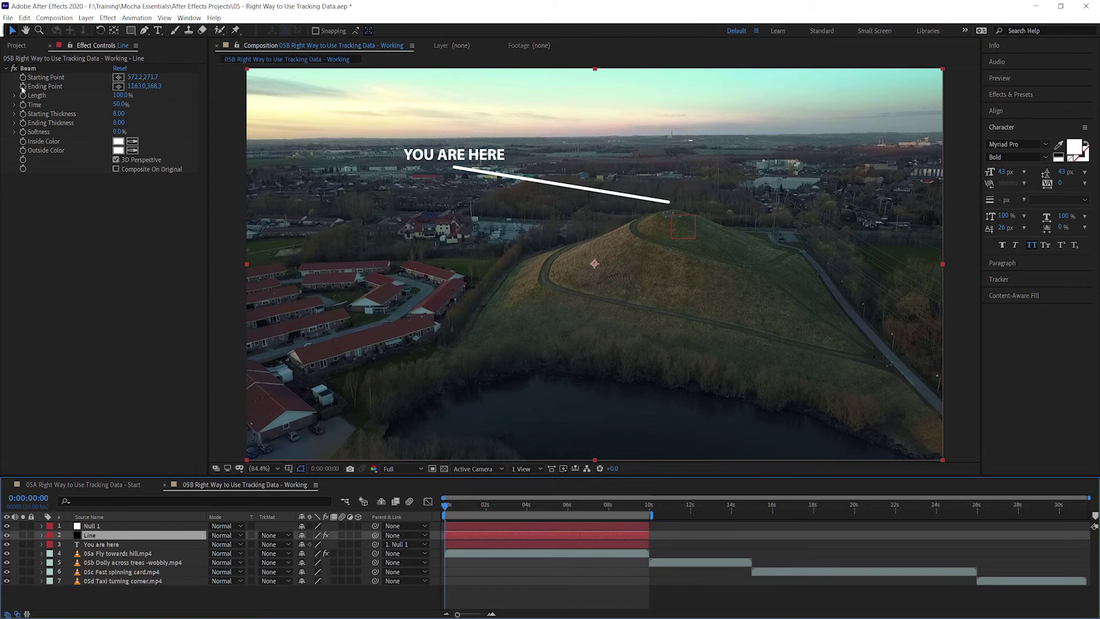
Pick-whip the Beam Ending Point expression to Mocha Pro's Center on 05a Fly towards hill.mp4
alt+click(23, 86)
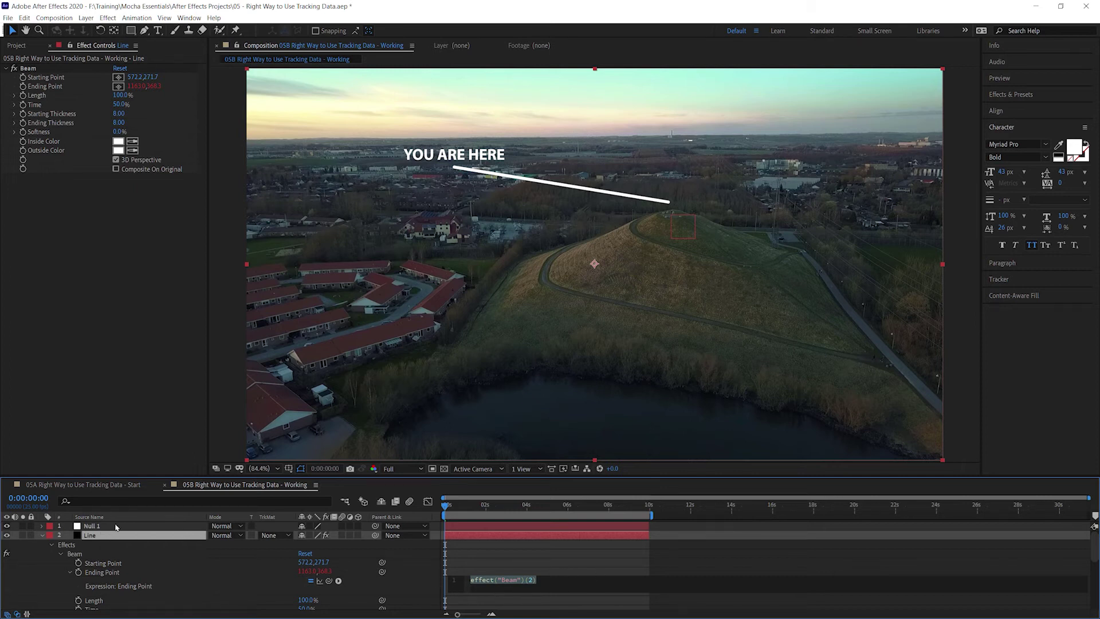
drag(1094, 541, 1097, 560)
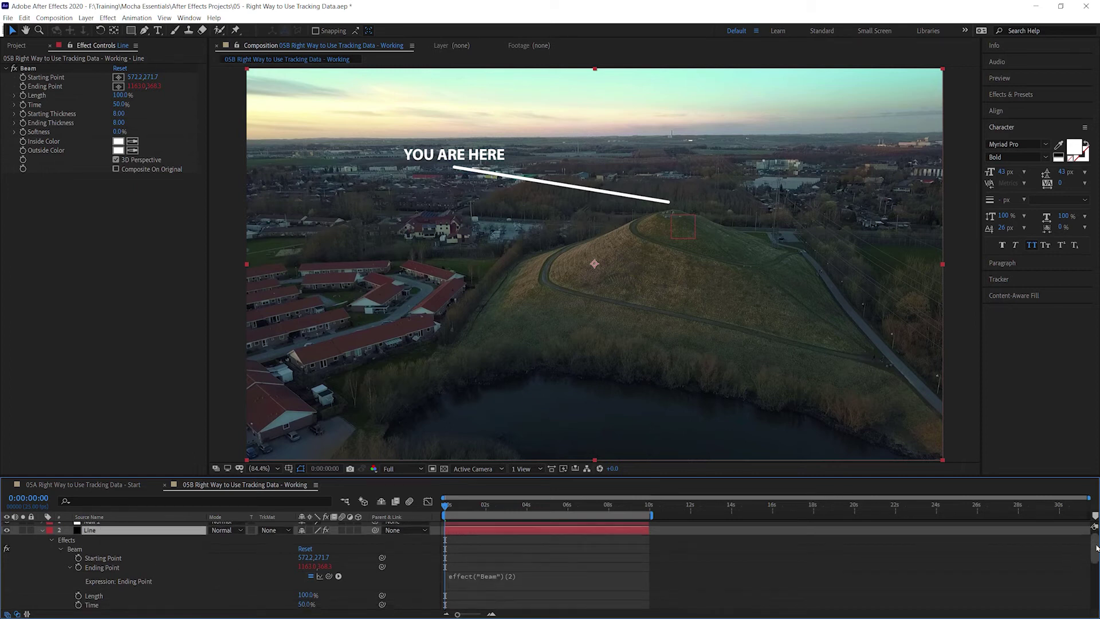
scroll(415, 566, up, 1)
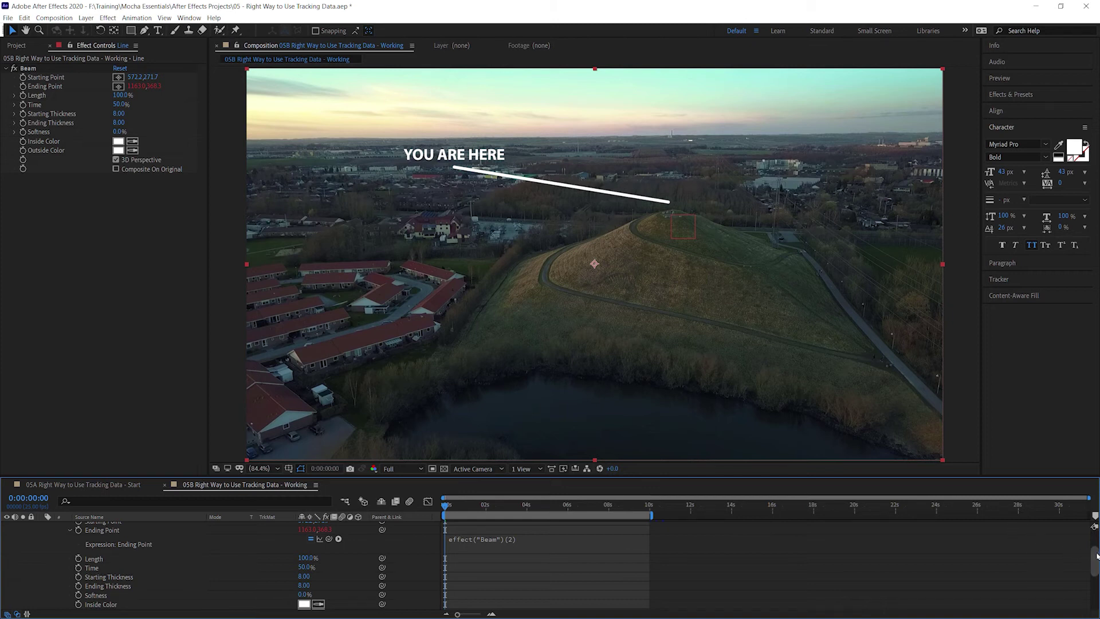
scroll(1096, 555, down, 3)
scroll(1096, 556, down, 3)
scroll(1096, 555, down, 4)
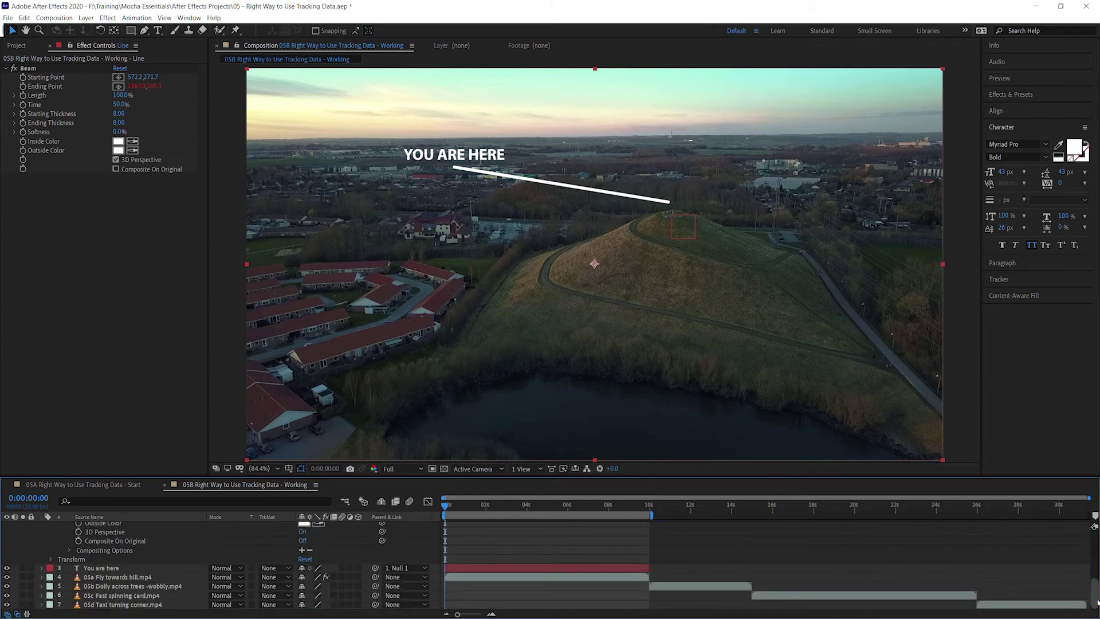
click(117, 577)
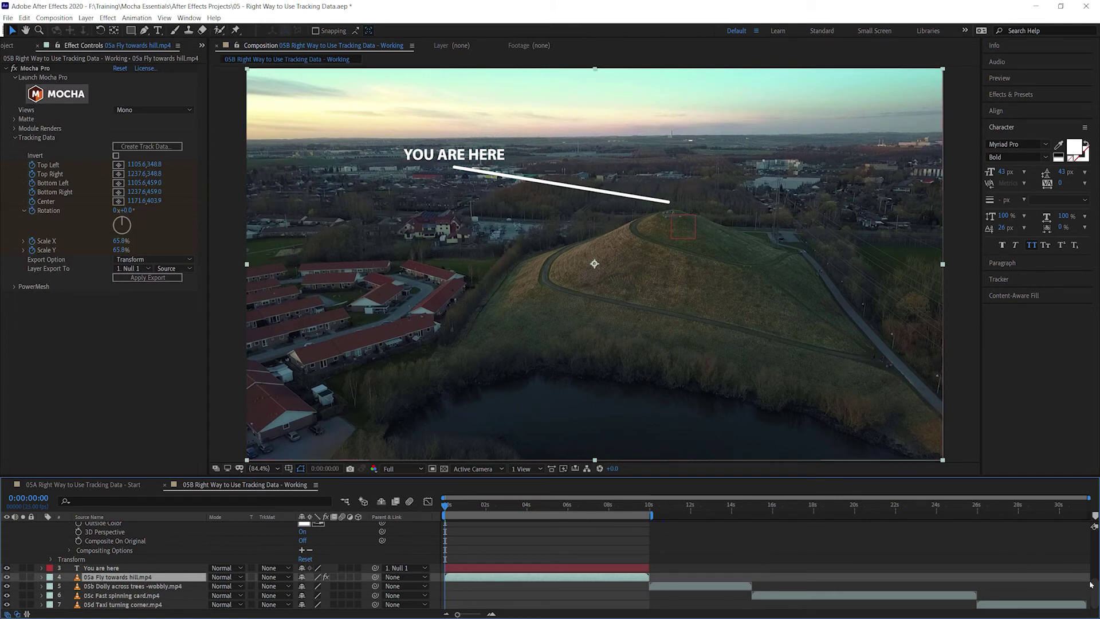
scroll(1096, 586, up, 9)
scroll(1096, 585, up, 1)
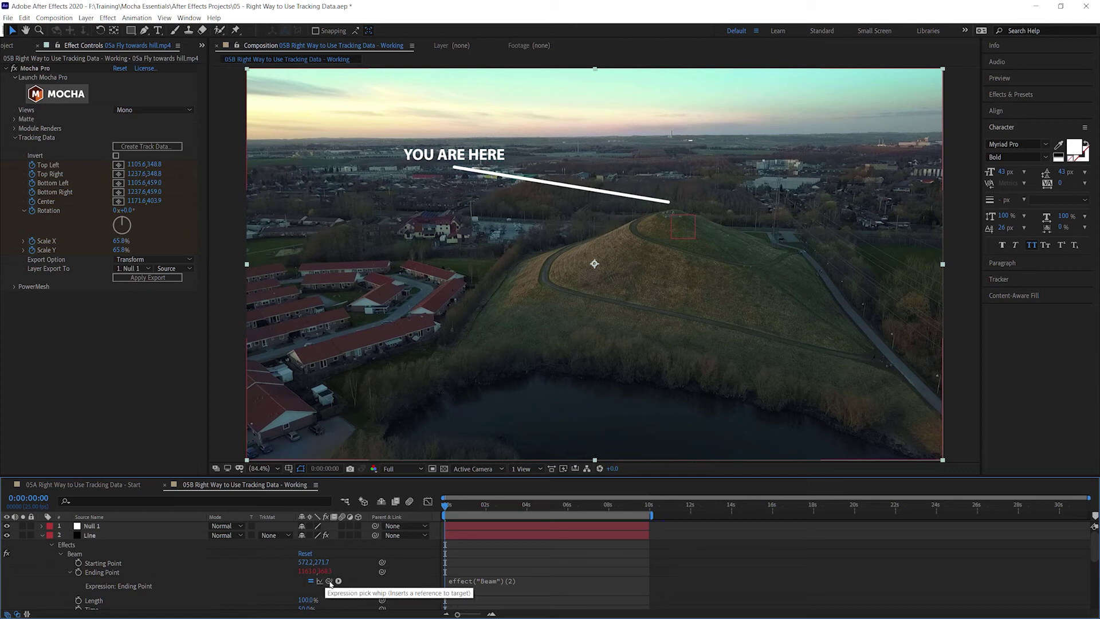
drag(329, 581, 65, 204)
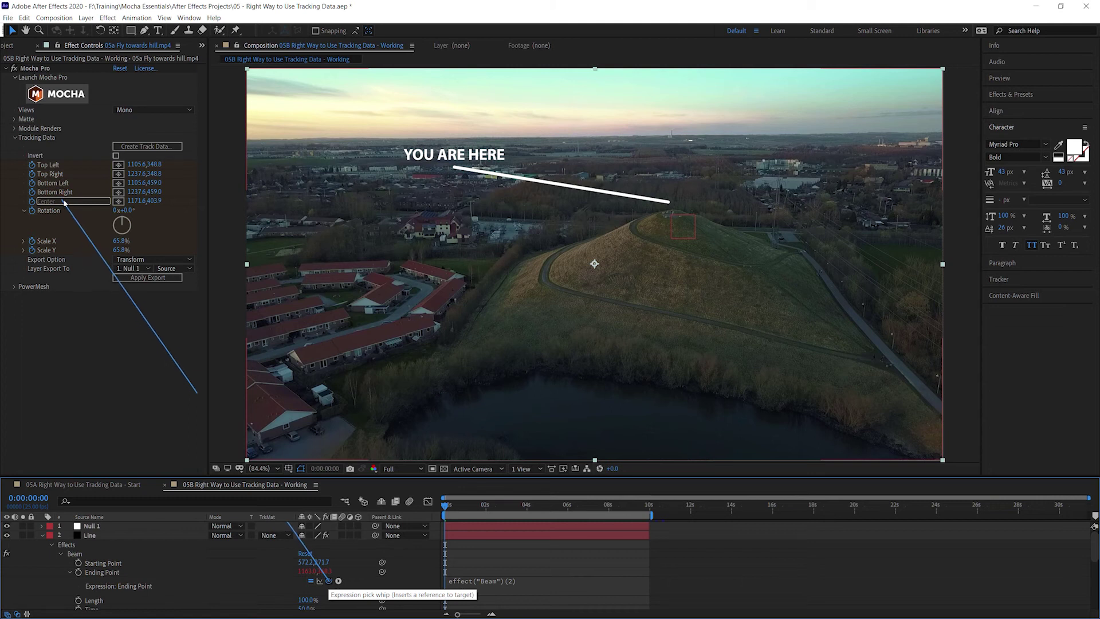
drag(64, 202, 62, 202)
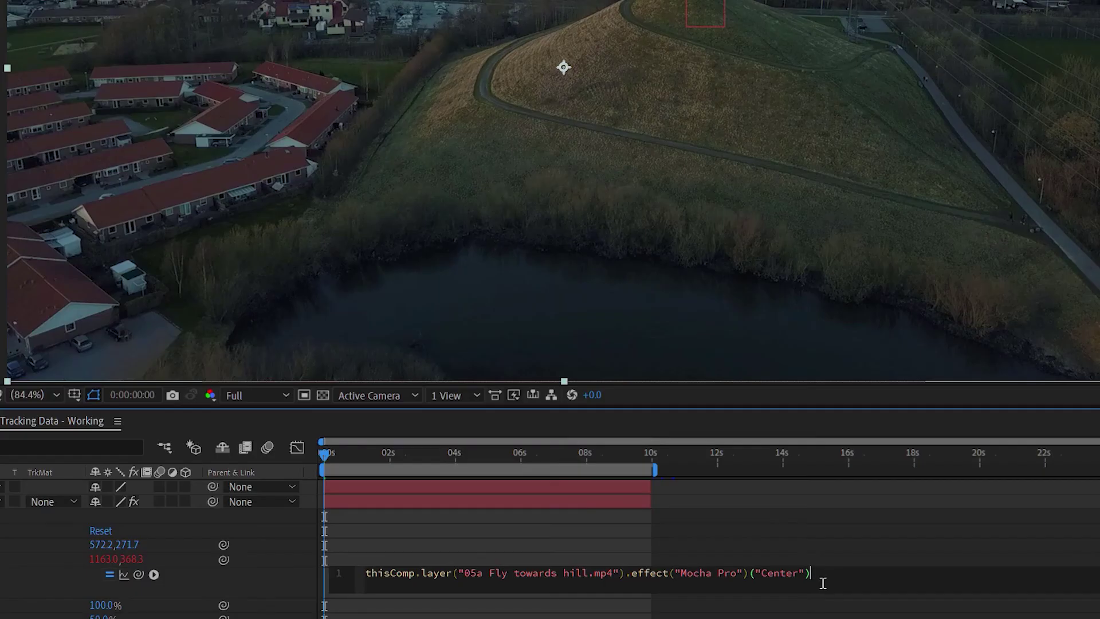
key(Return)
key(BackSpace)
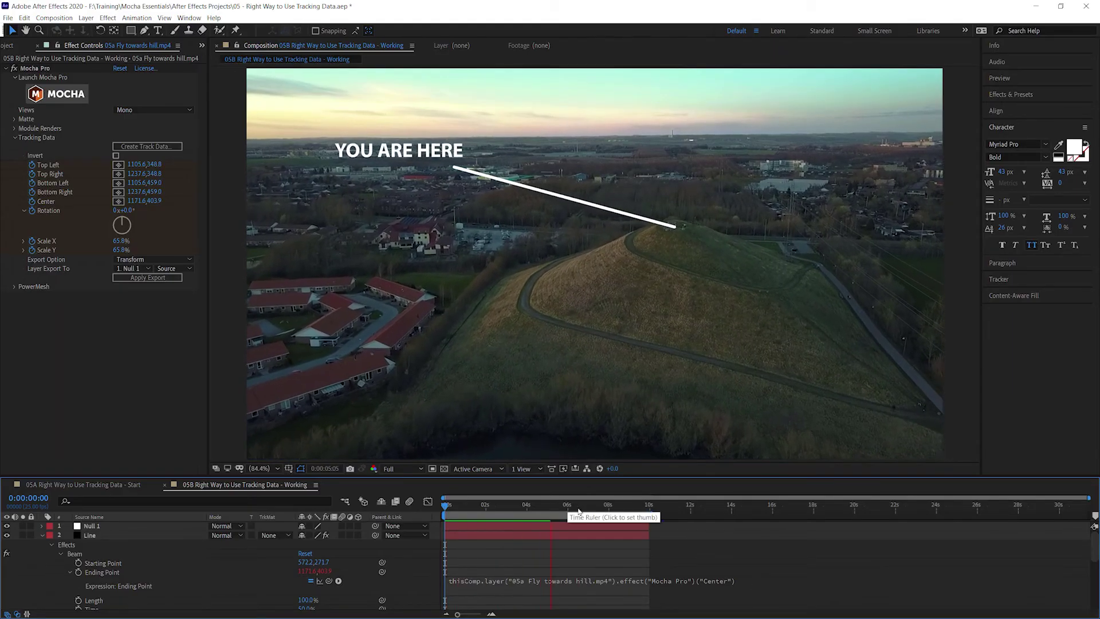
key(space)
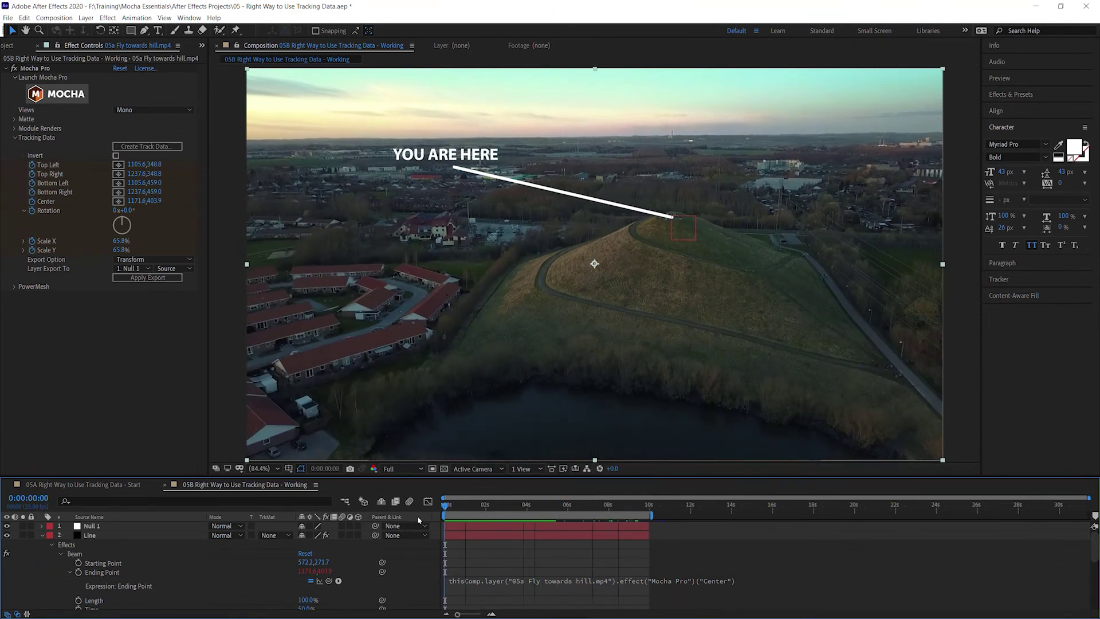
drag(629, 508, 632, 510)
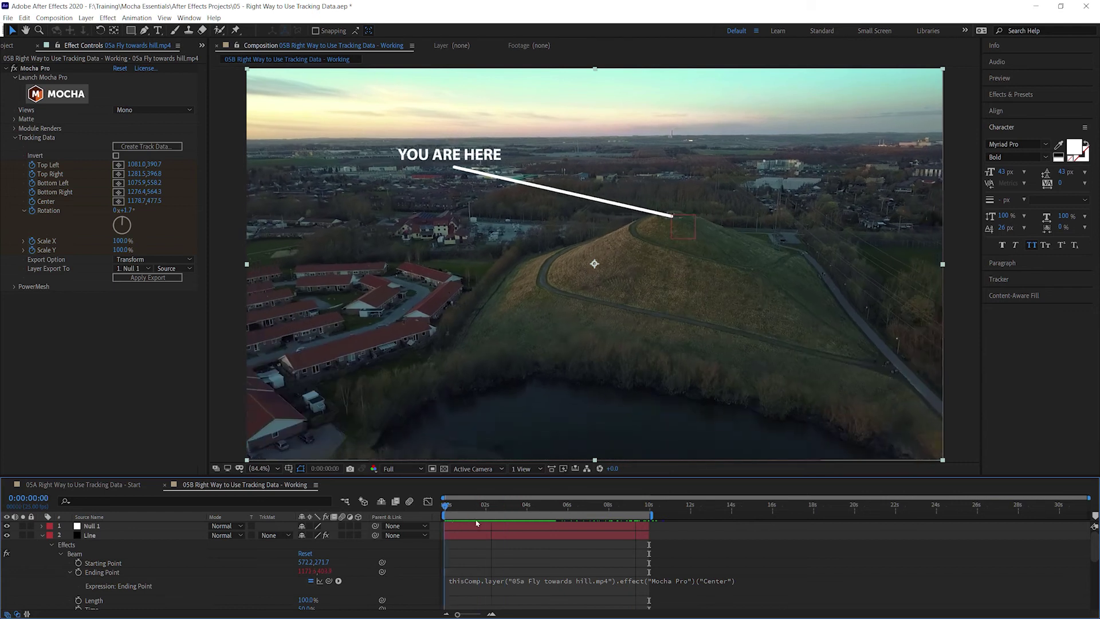
drag(633, 511, 445, 507)
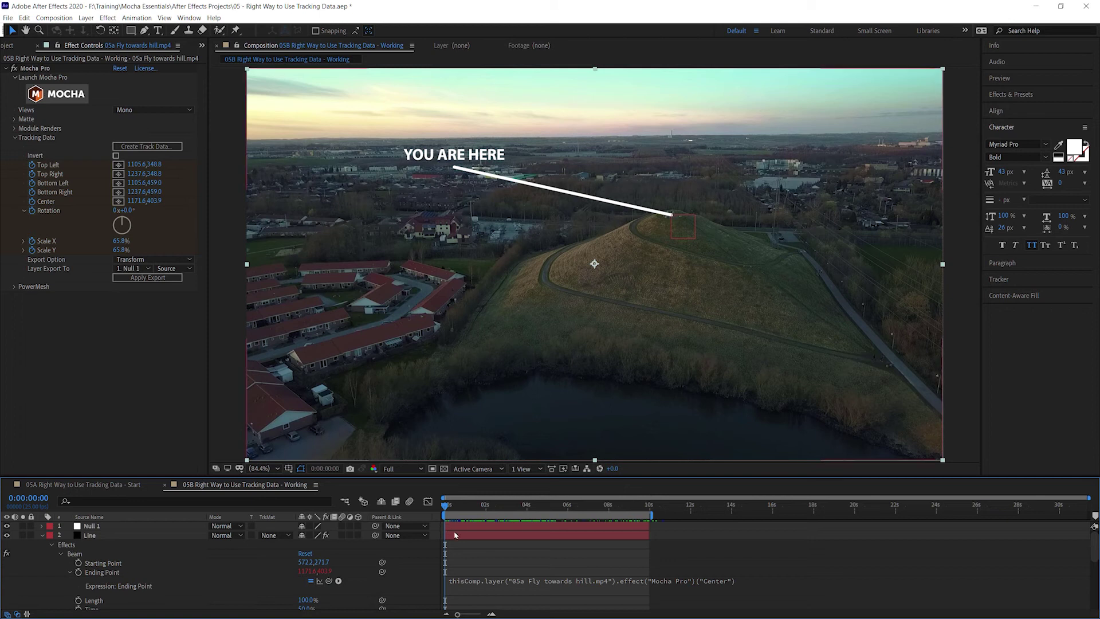
click(46, 536)
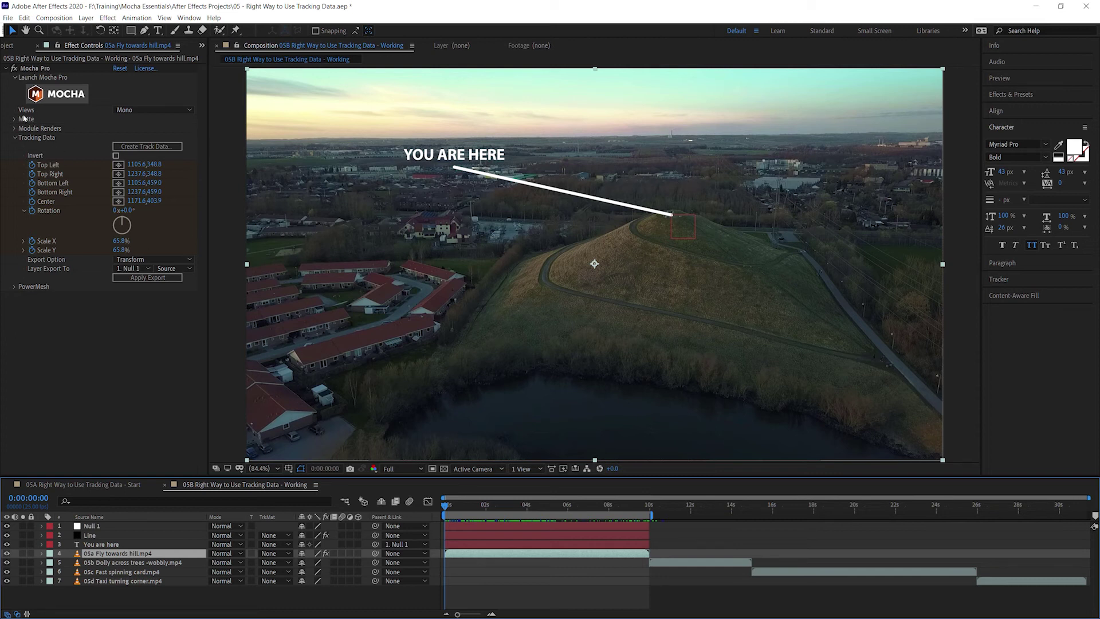
In Mocha Pro, move the tracking surface rectangle squarely onto the hilltop
click(69, 98)
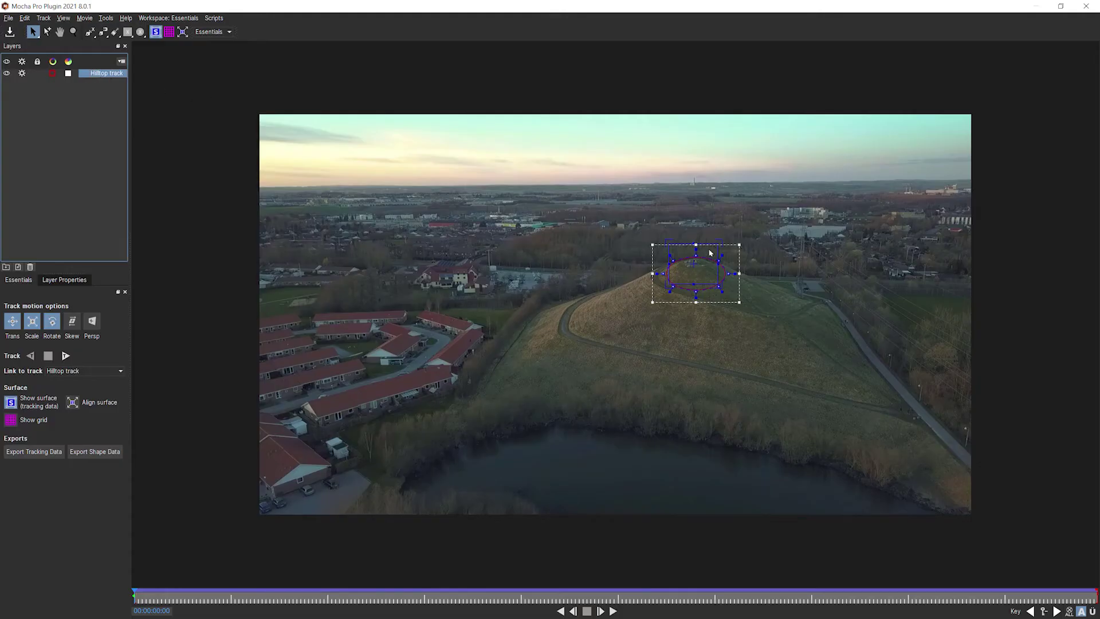
drag(694, 262, 695, 250)
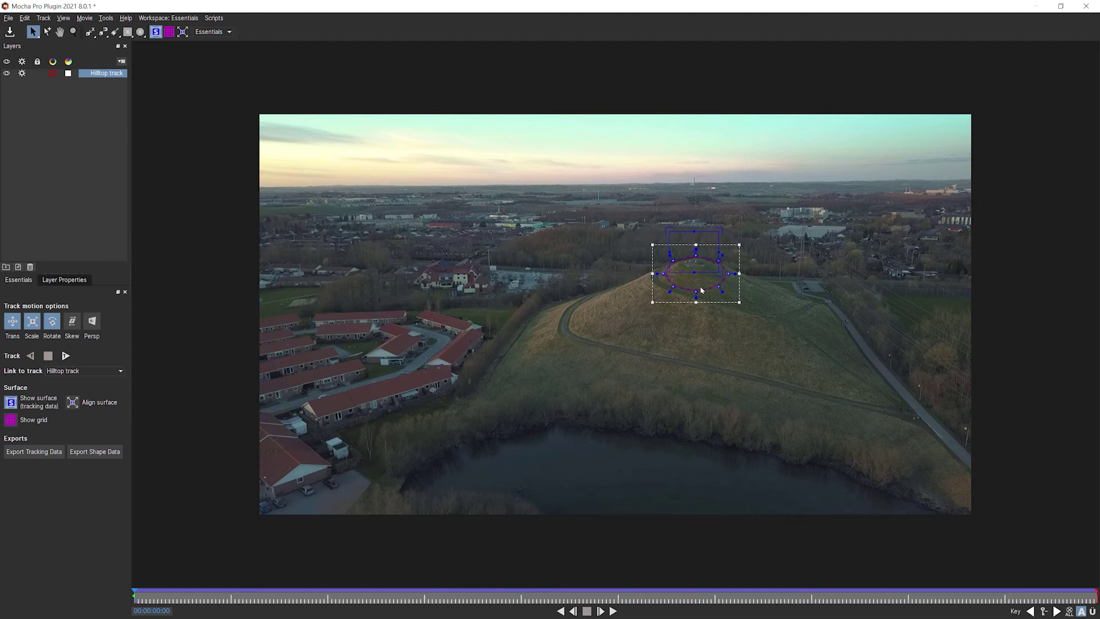
scroll(695, 289, up, 3)
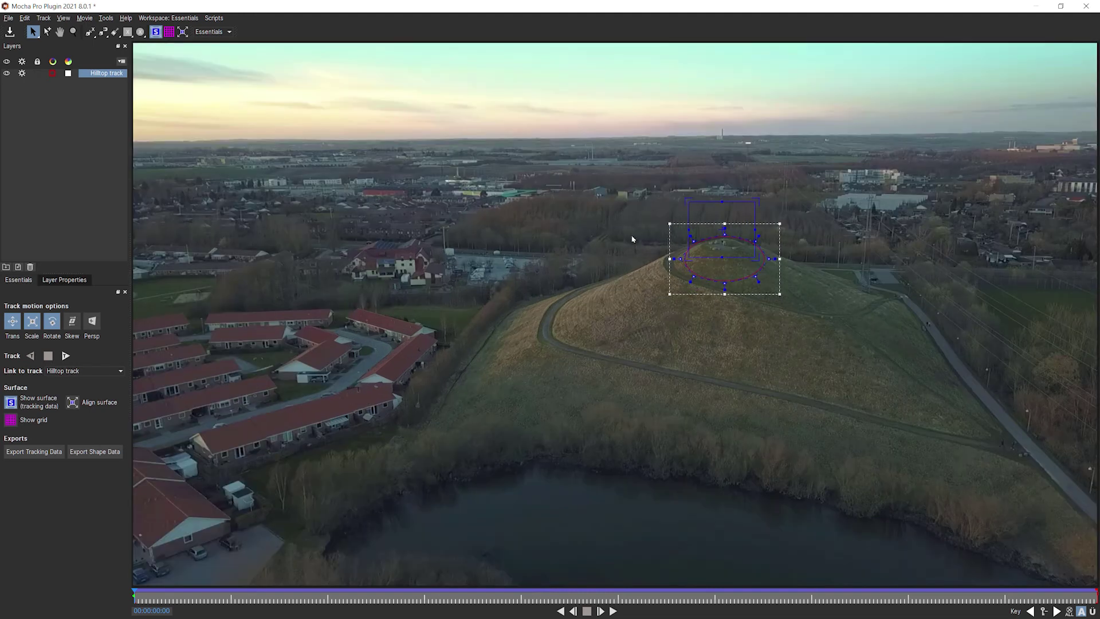
drag(721, 231, 721, 229)
Save the Mocha project and exit back to After Effects
key(ctrl+s)
click(8, 21)
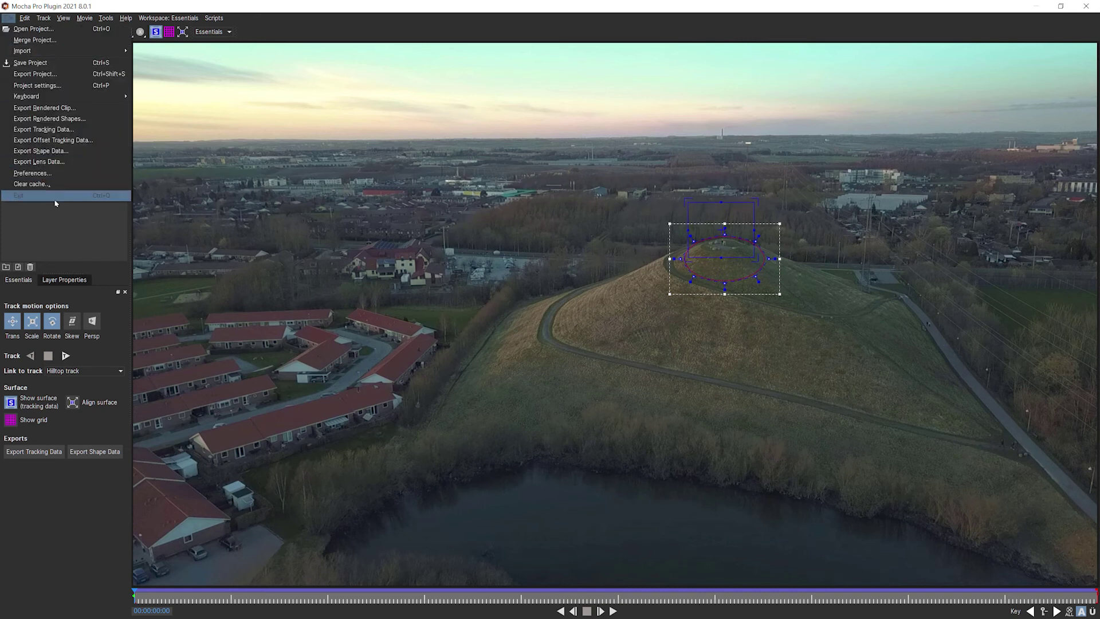
click(56, 198)
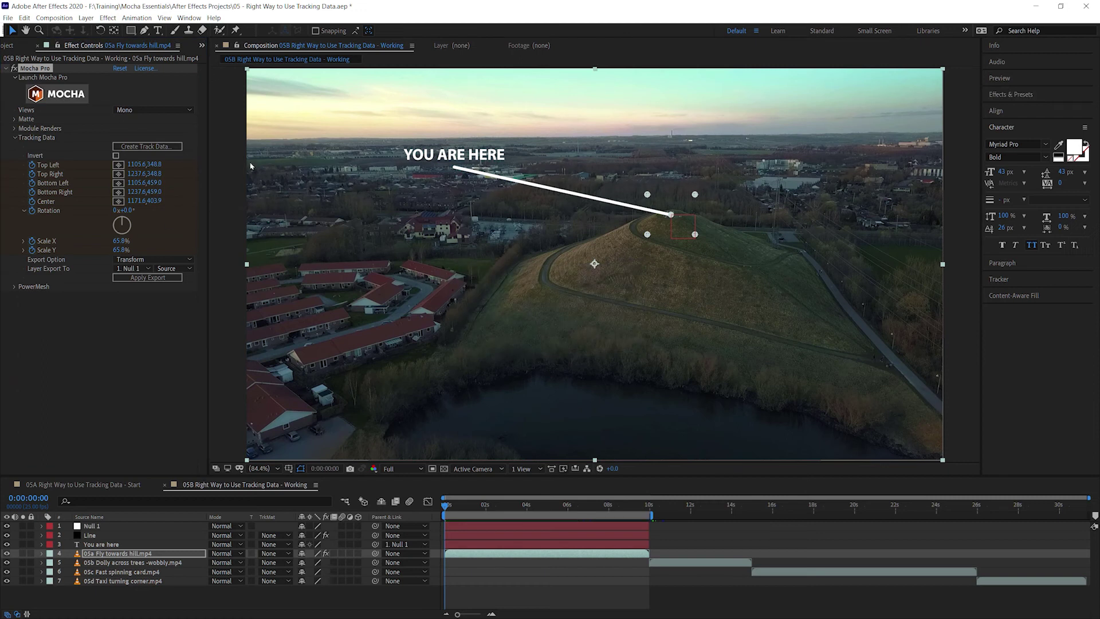
Create track data from the Hilltop layer and scrub to confirm the beam follows
click(135, 148)
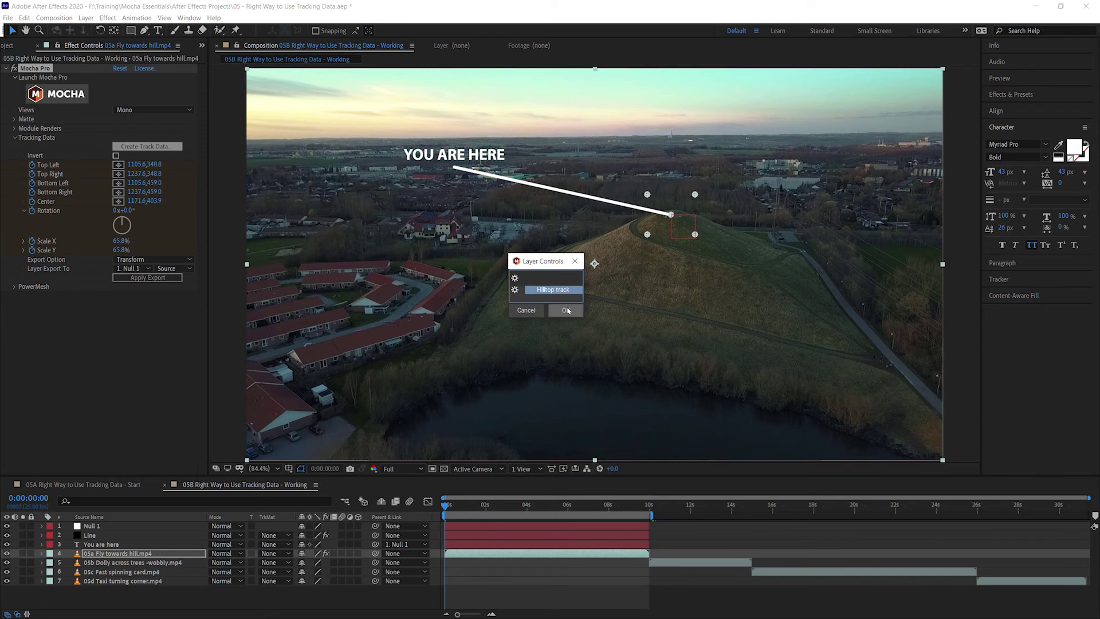
click(569, 311)
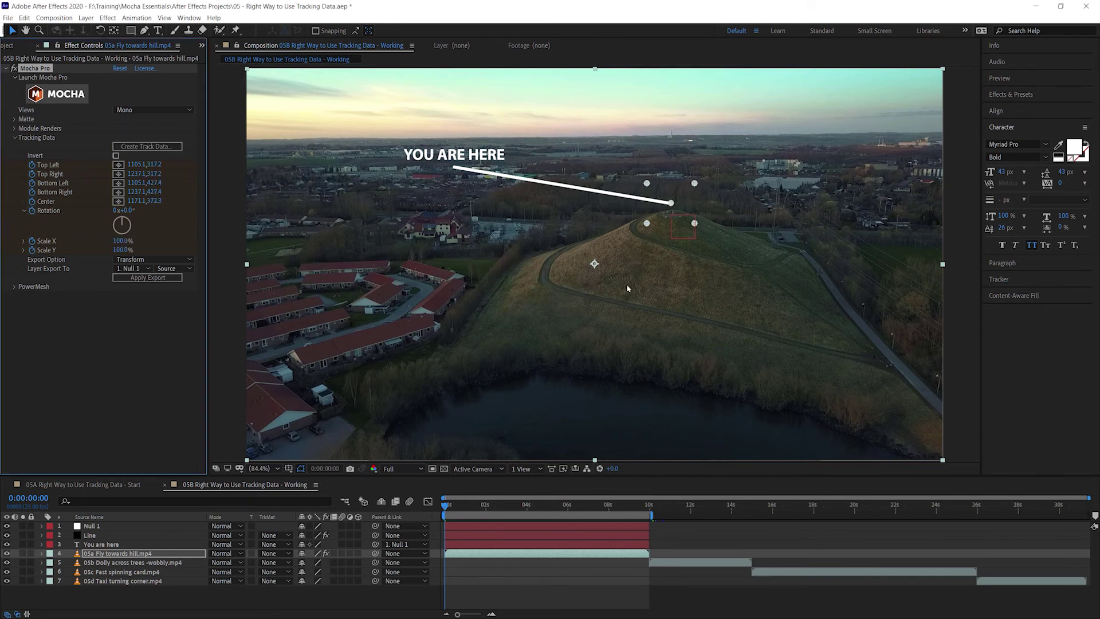
mouse_move(472, 505)
mouse_down()
mouse_move(626, 502)
mouse_move(445, 504)
mouse_up()
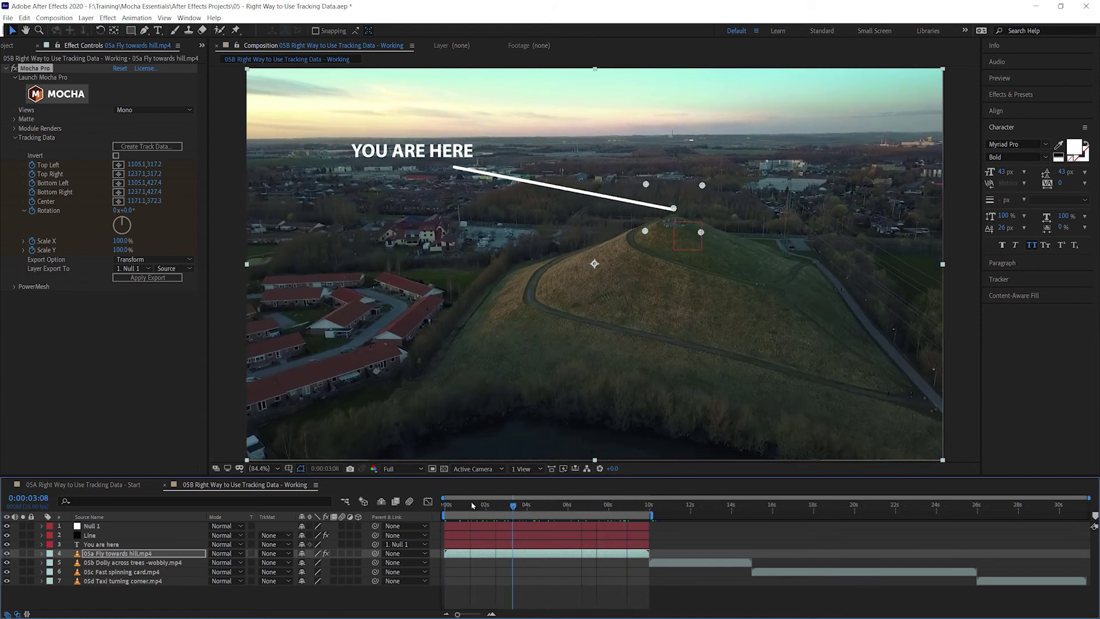
Set the You are here layer's Parent to None and preview the clip
click(395, 544)
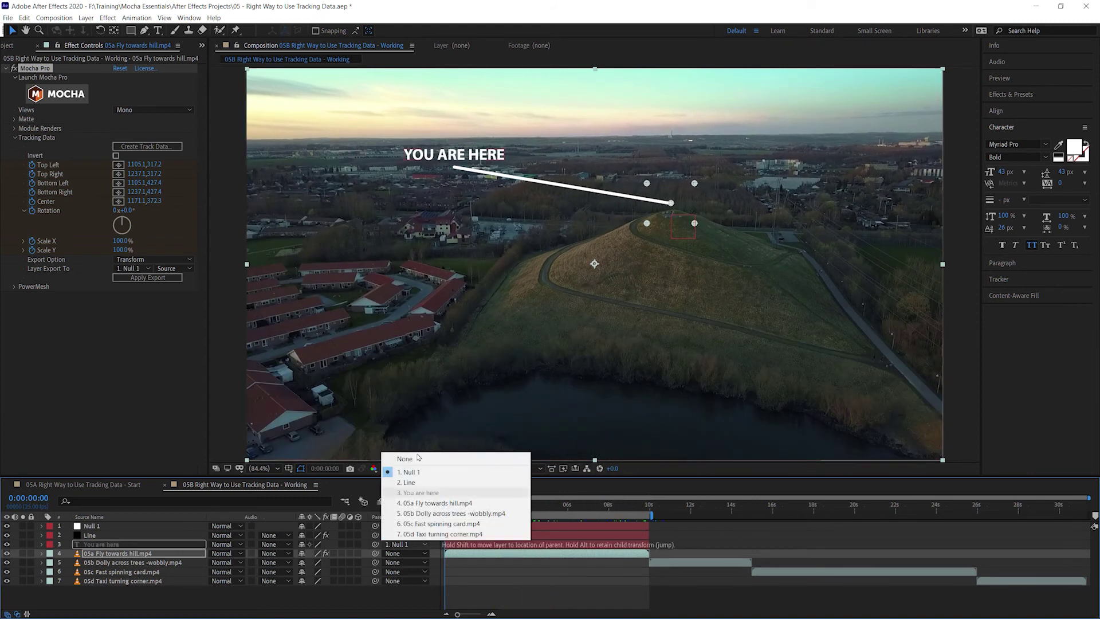
click(420, 458)
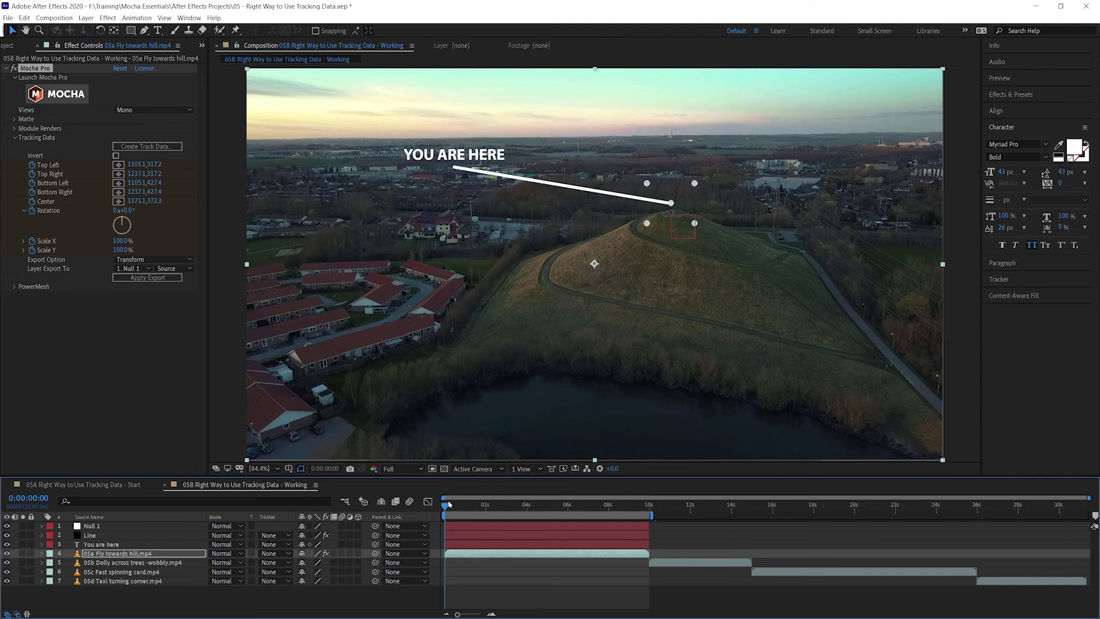
drag(450, 503, 622, 506)
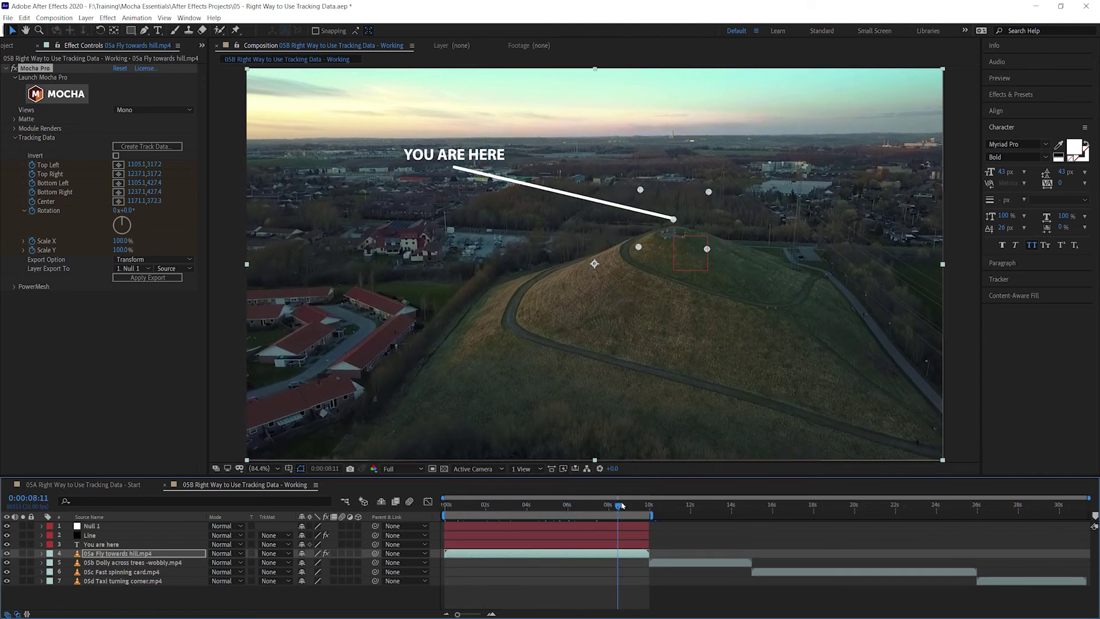
key(space)
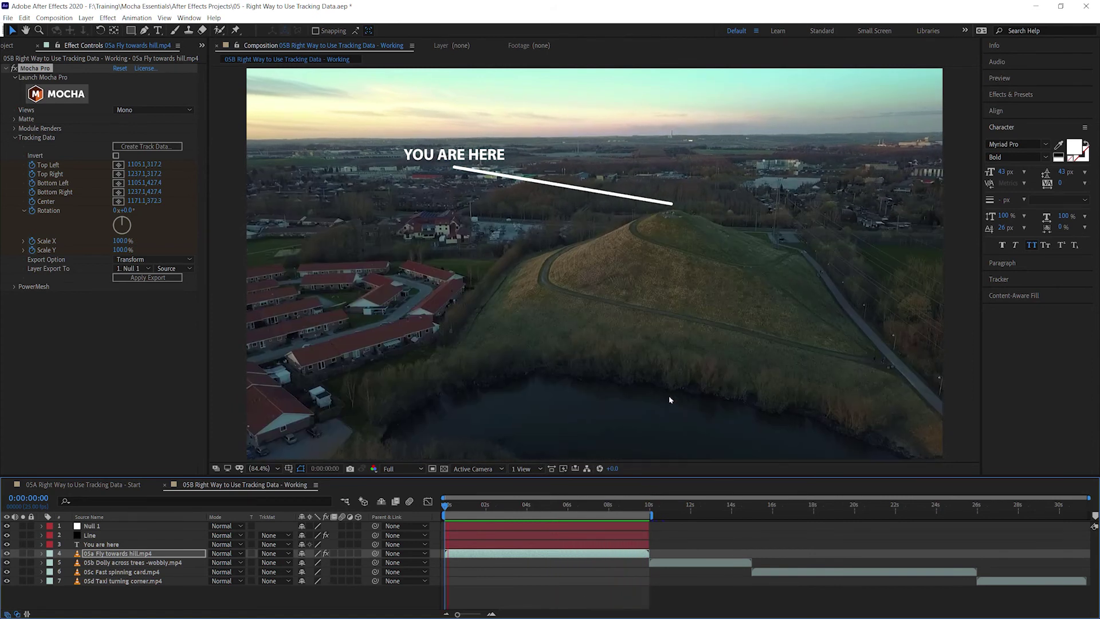
Save the Mocha hilltop project as '05 Transform data' and exit Mocha
key(space)
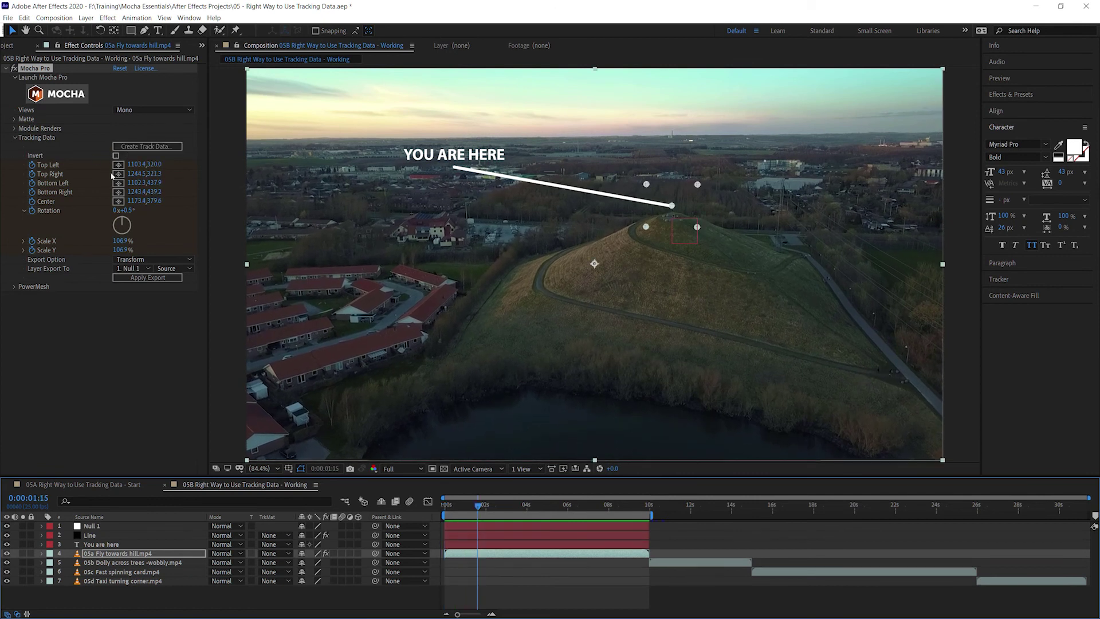
click(67, 101)
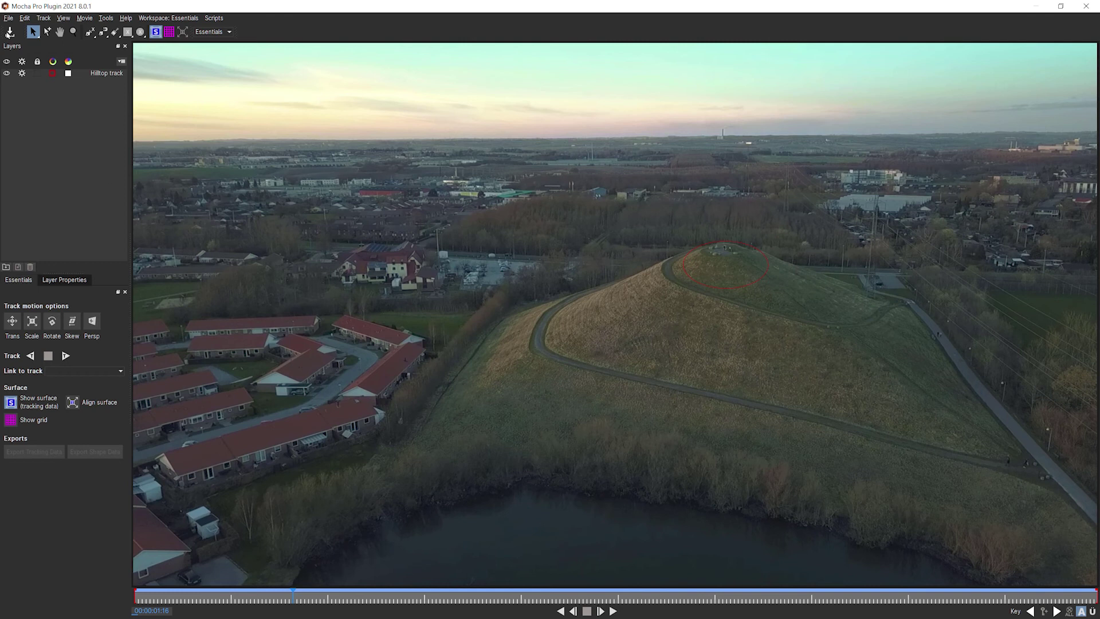
click(8, 18)
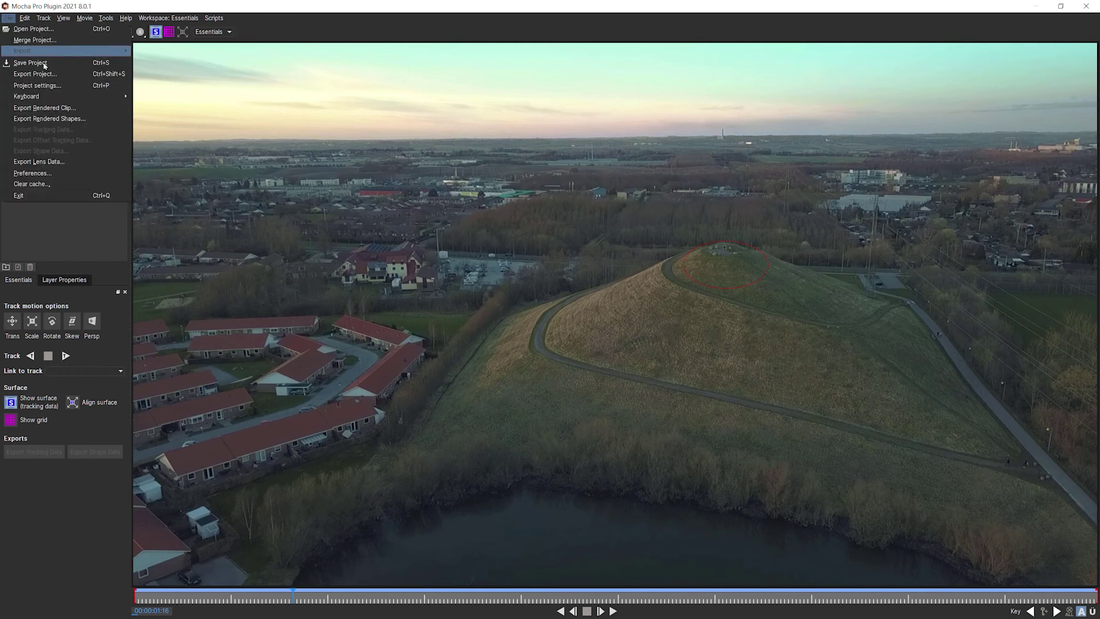
click(70, 77)
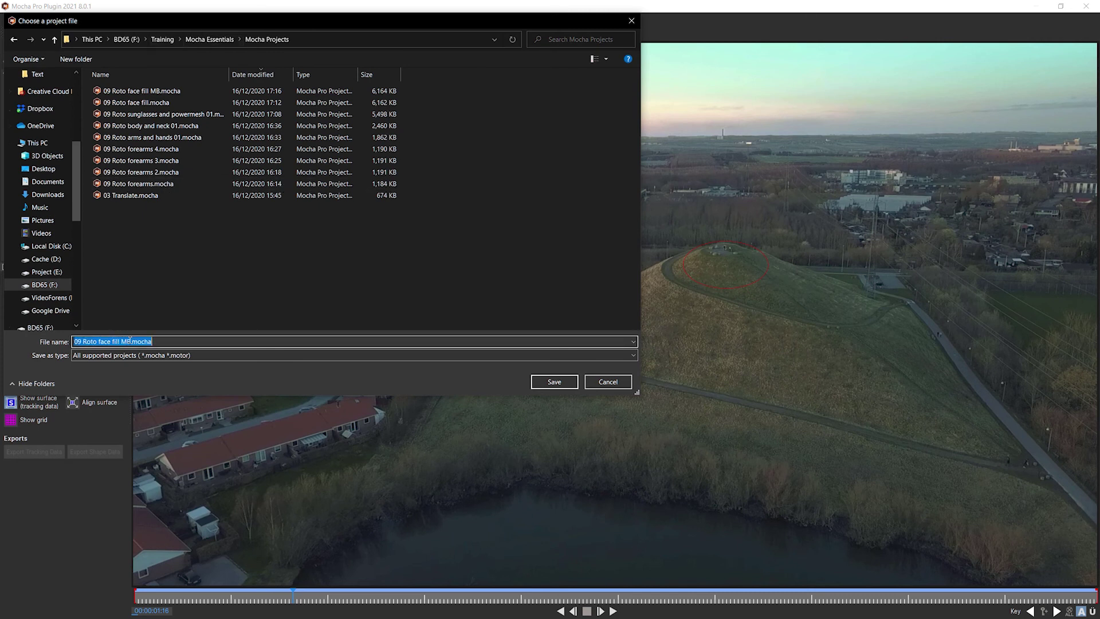
drag(130, 340, 68, 341)
text(5 )
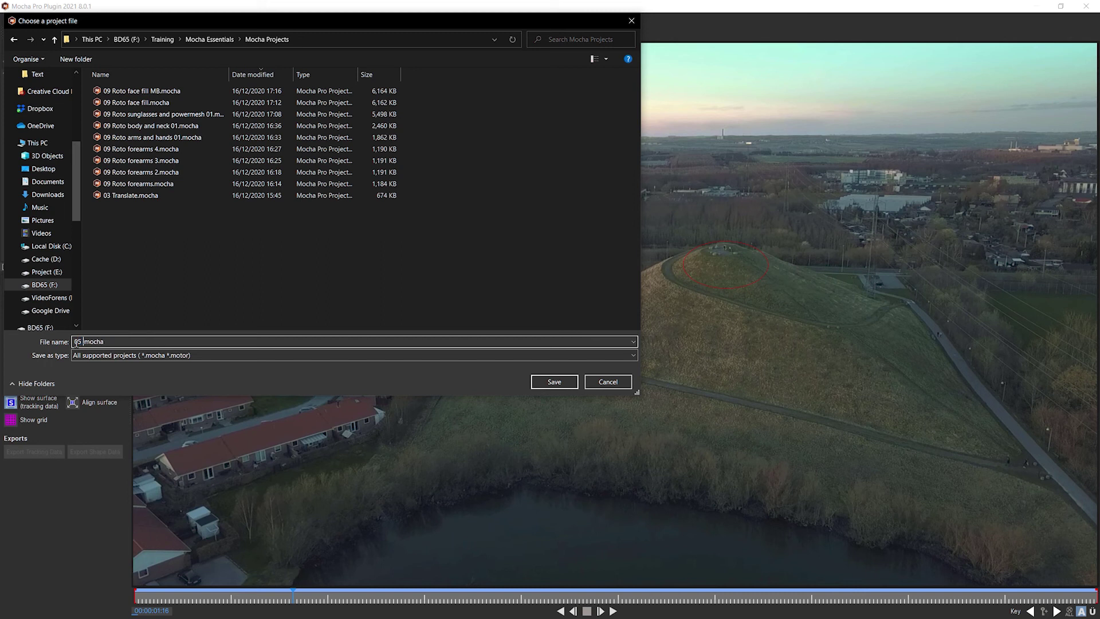
text(Transform )
text(data)
key(Return)
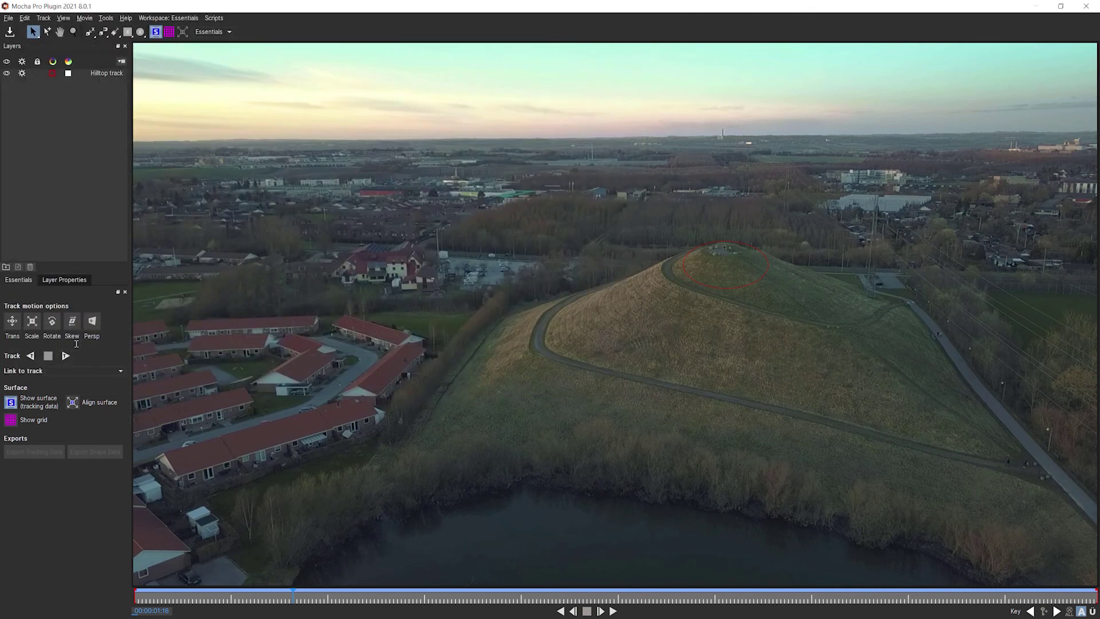
click(8, 18)
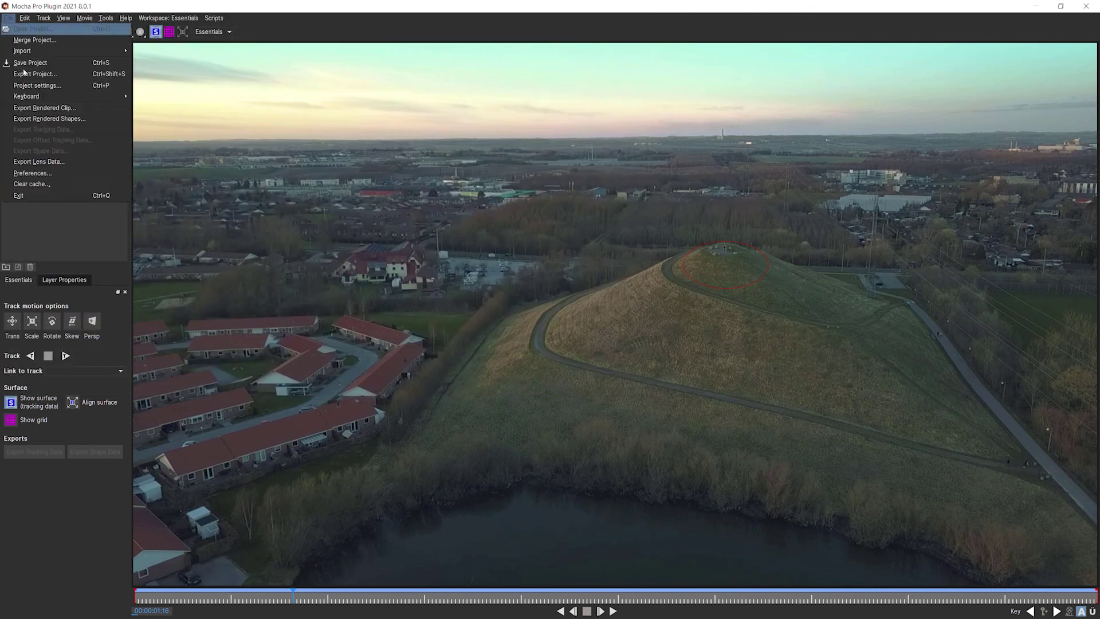
click(49, 192)
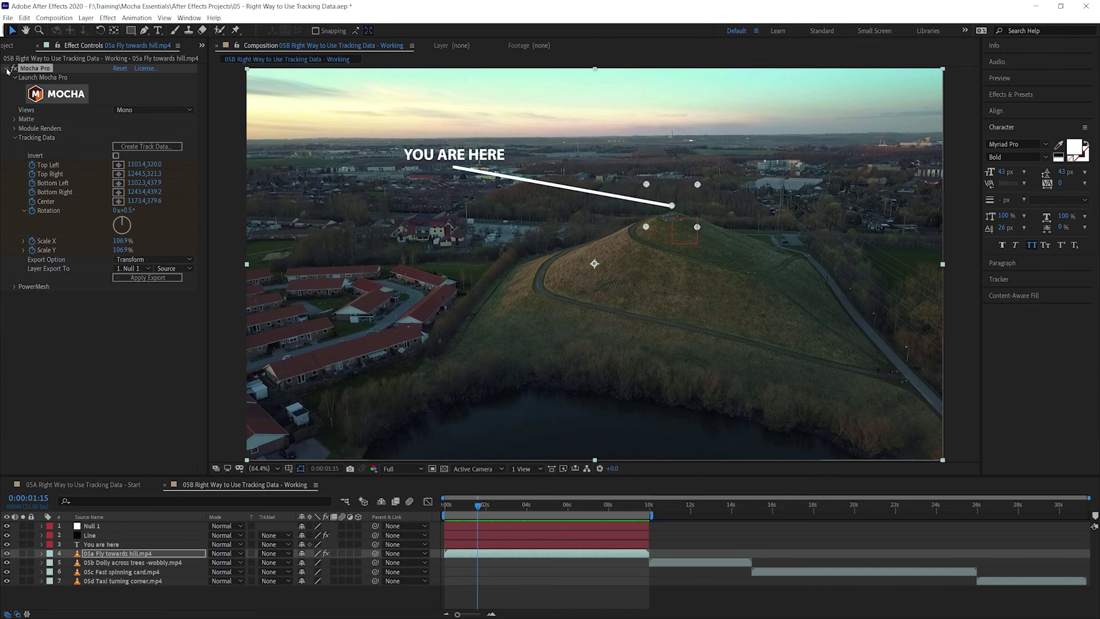
Collapse Mocha Pro, apply Boris FX Mocha > Mocha AE to the hill footage, and launch it
click(7, 69)
click(108, 18)
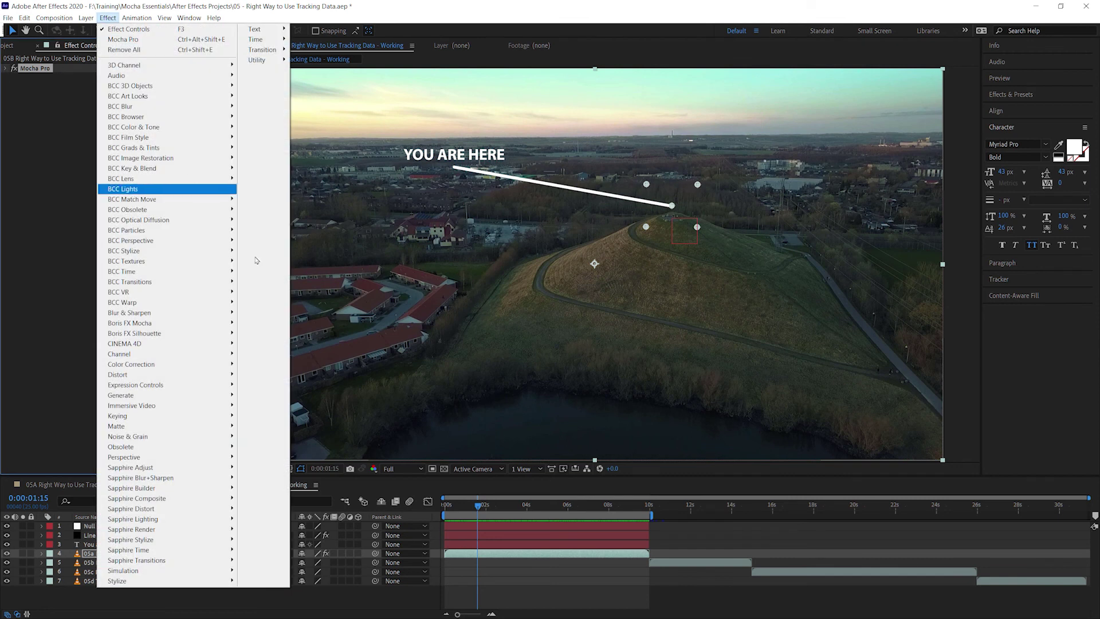
mouse_move(129, 322)
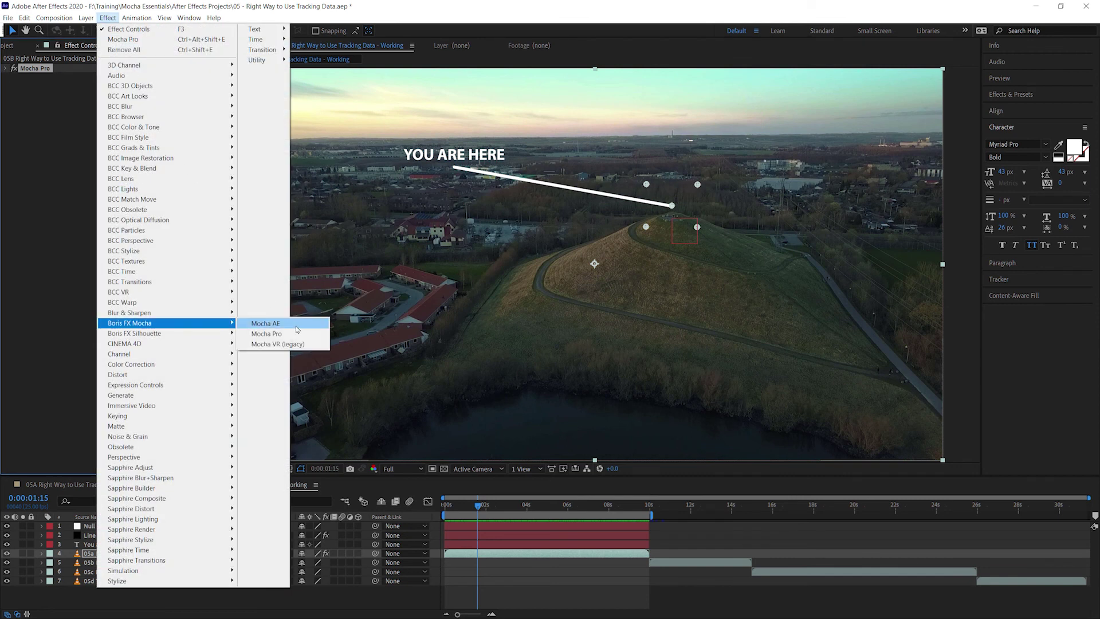
click(297, 329)
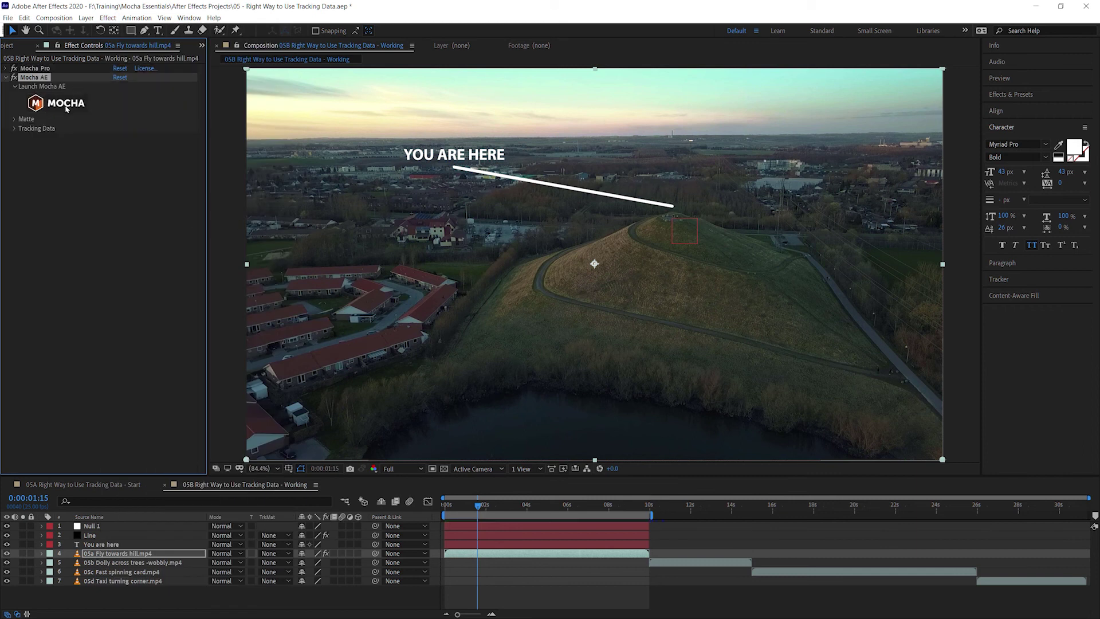
click(64, 105)
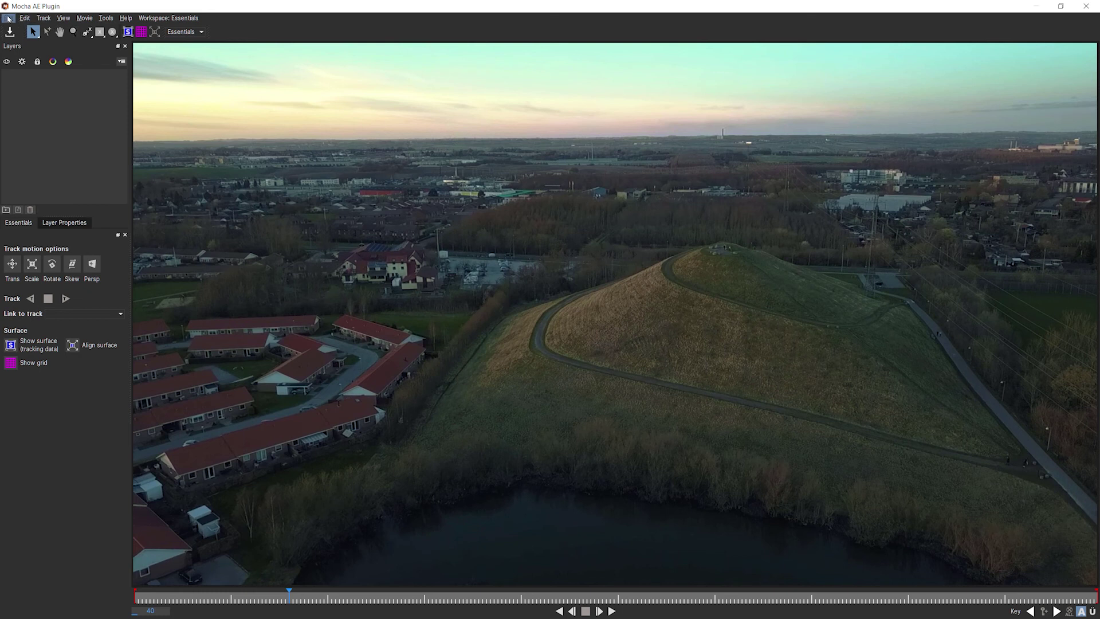
Load '05 Transform data.mocha' from Mocha Projects and return the playhead to the first frame
click(9, 18)
click(65, 40)
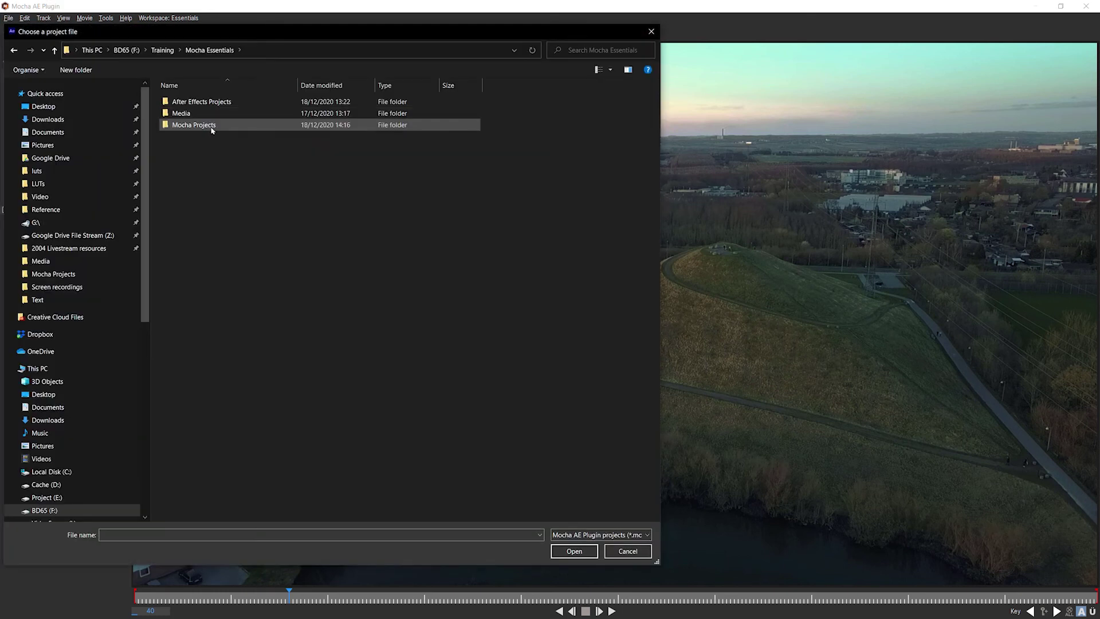
double_click(209, 125)
click(218, 102)
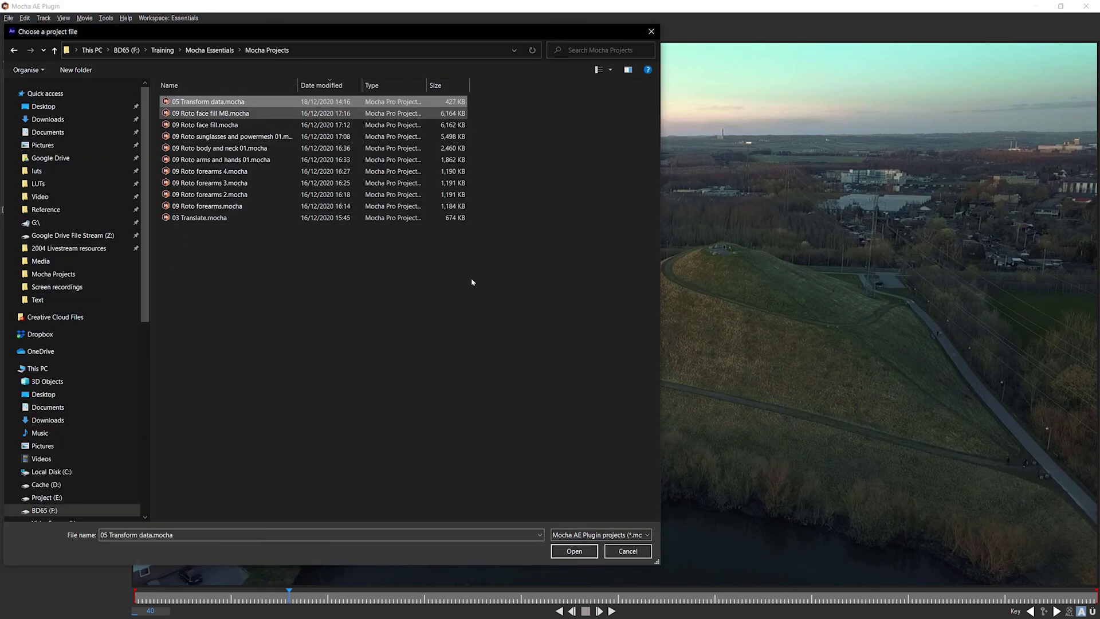
click(574, 551)
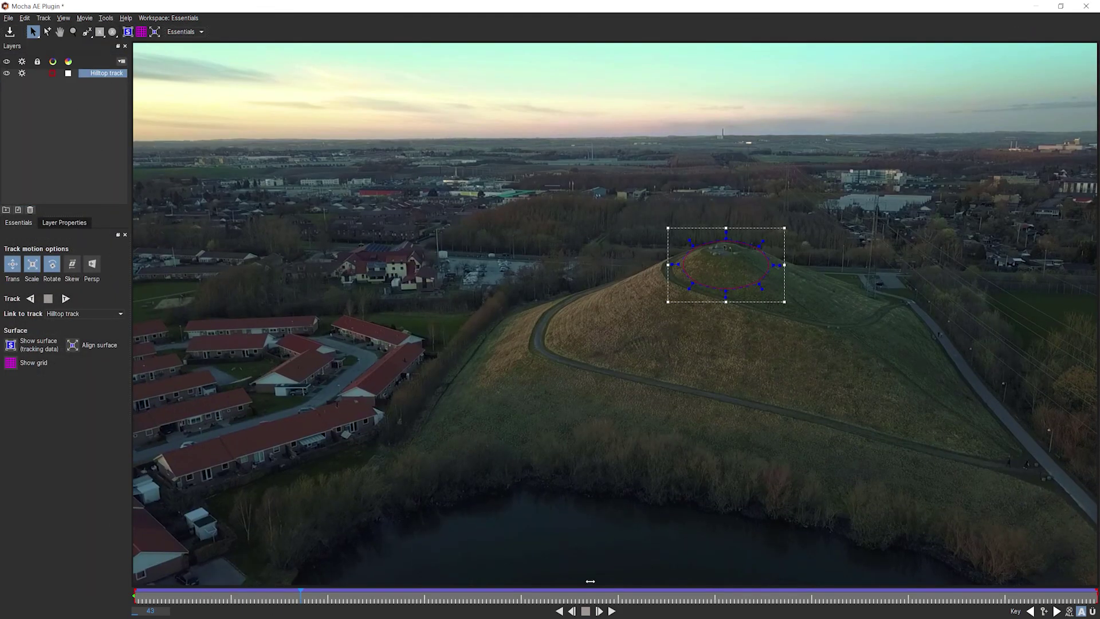
drag(205, 598, 135, 598)
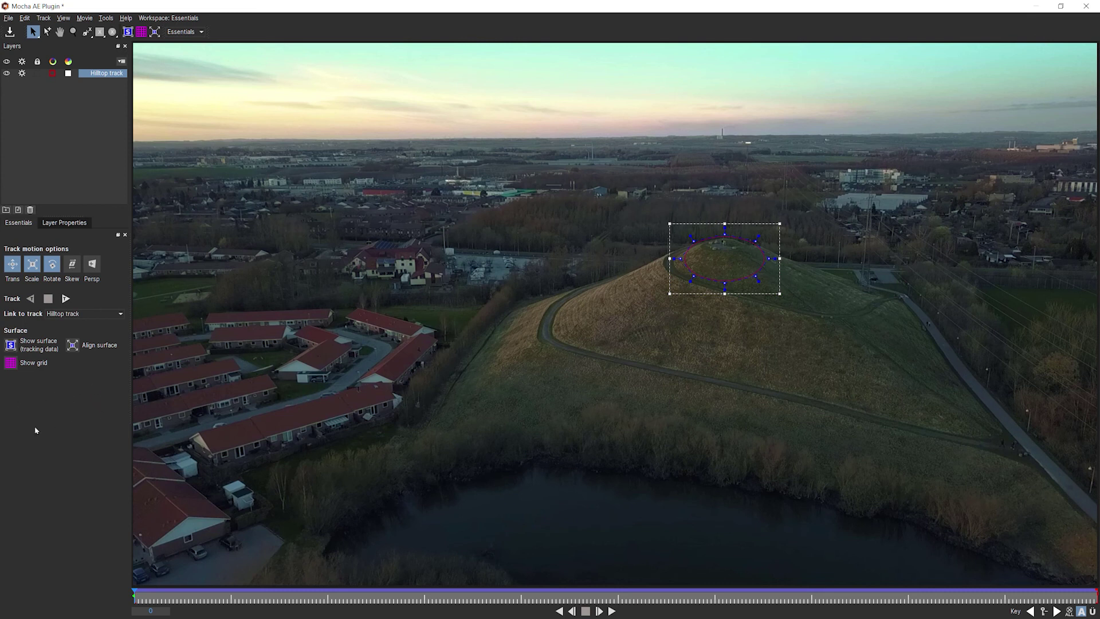
click(8, 18)
Exit Mocha and generate Mocha AE tracking data from the Hilltop track
click(37, 114)
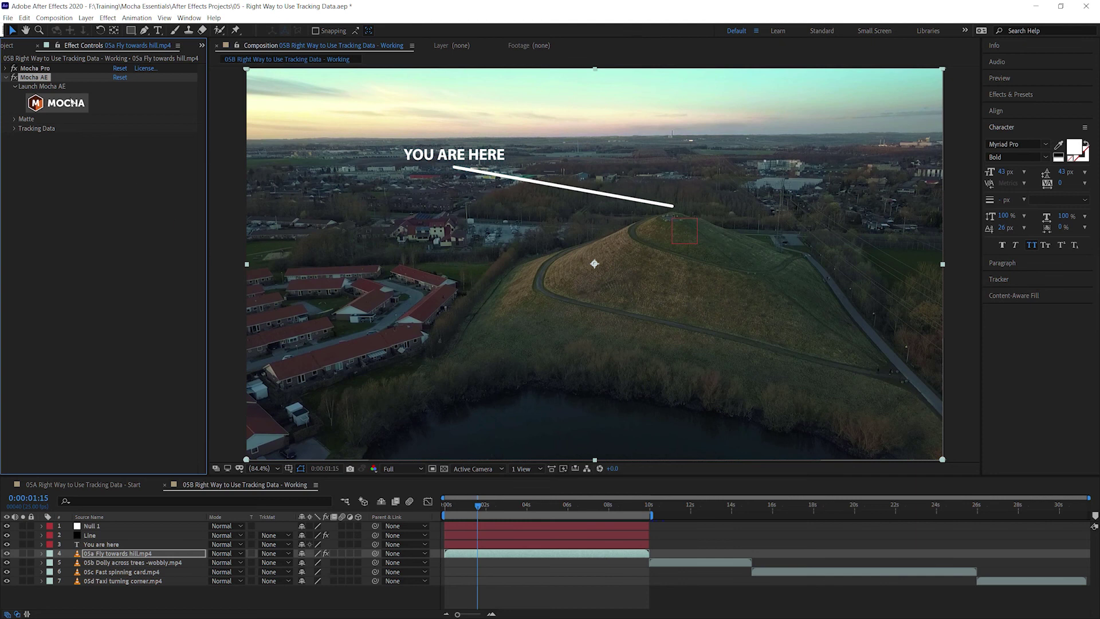
click(15, 128)
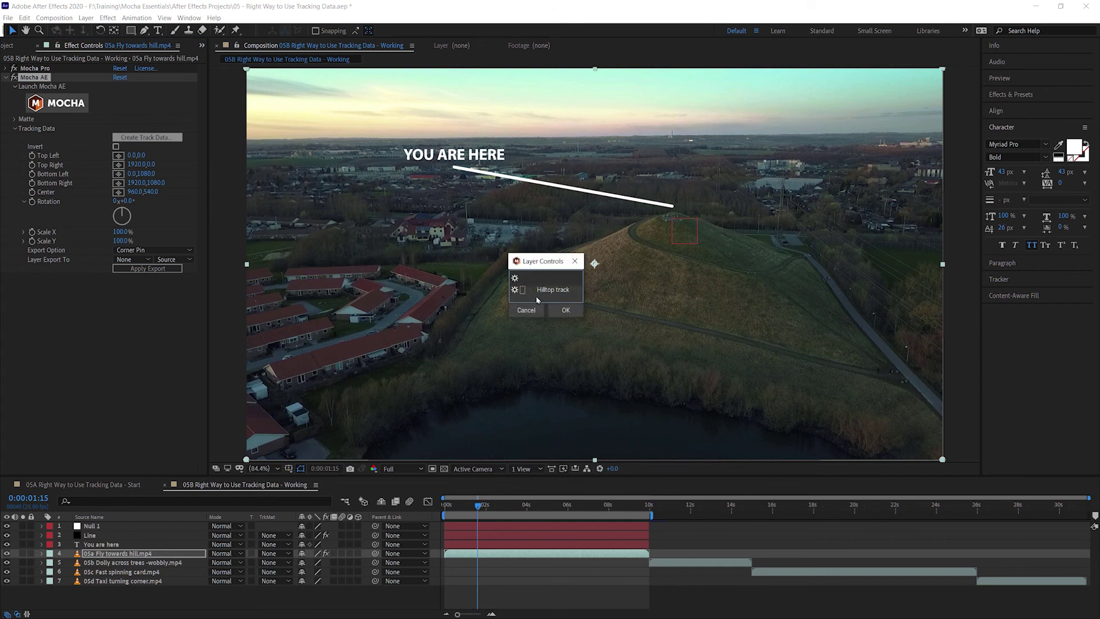
click(566, 309)
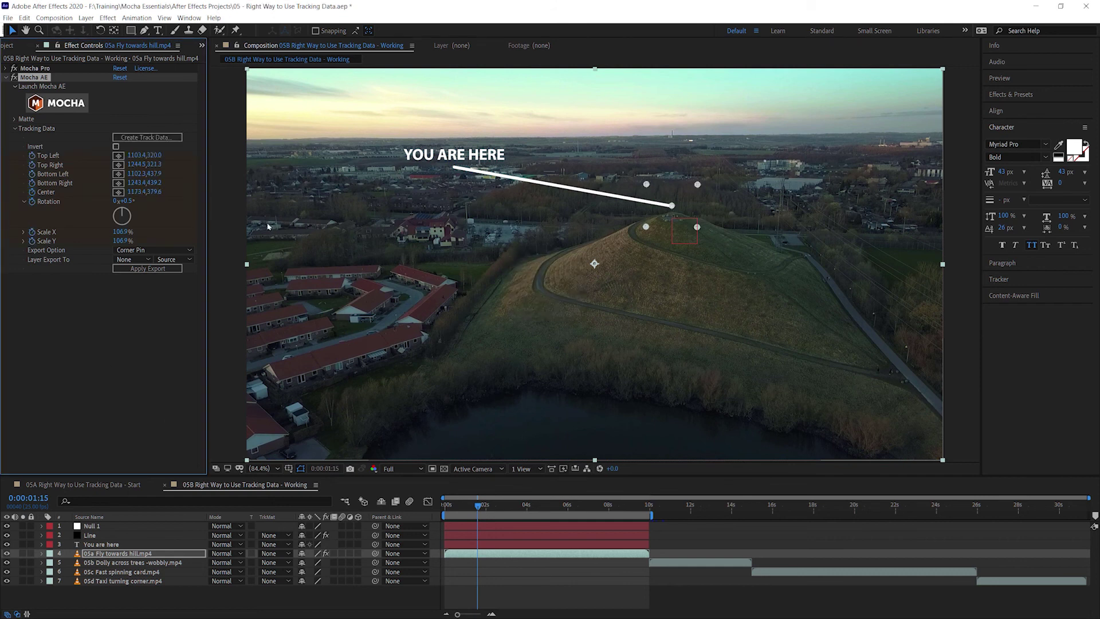